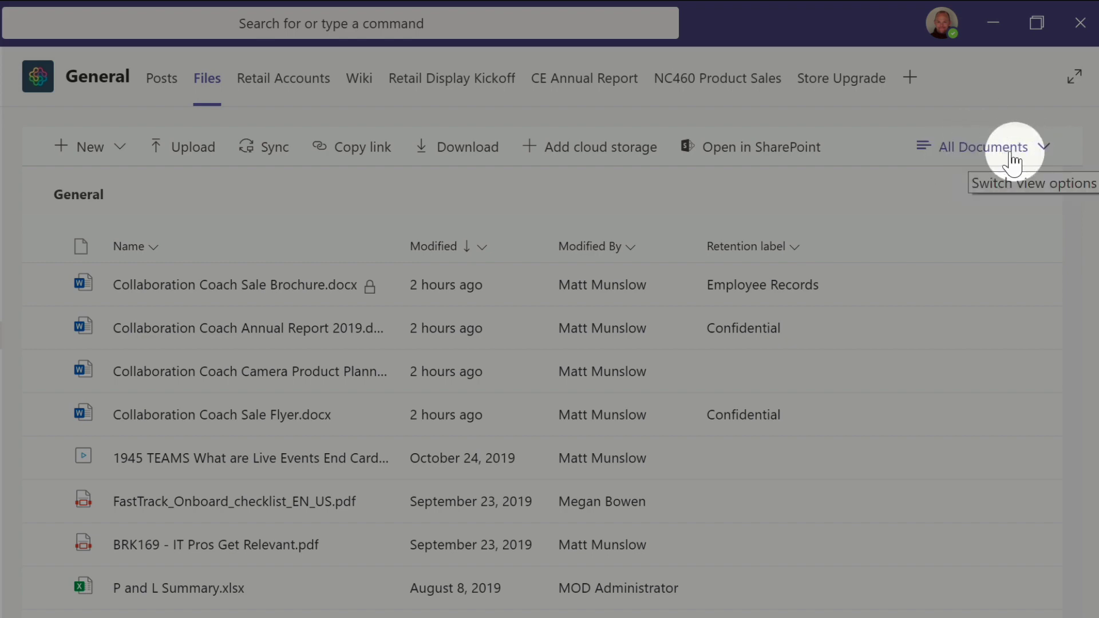
pyautogui.click(1017, 162)
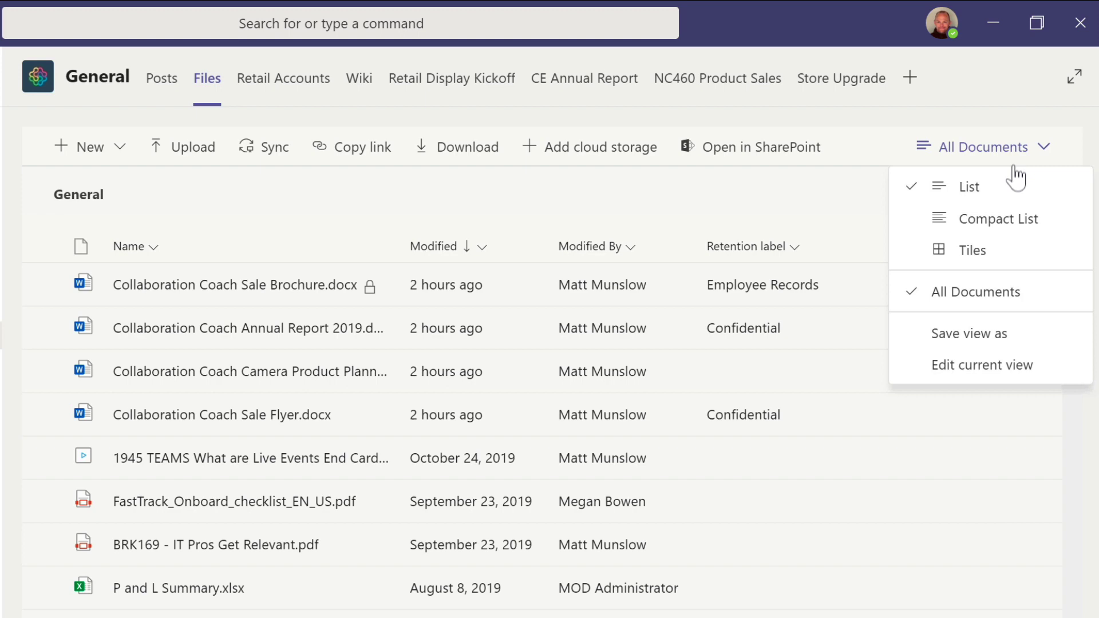
pyautogui.click(1000, 258)
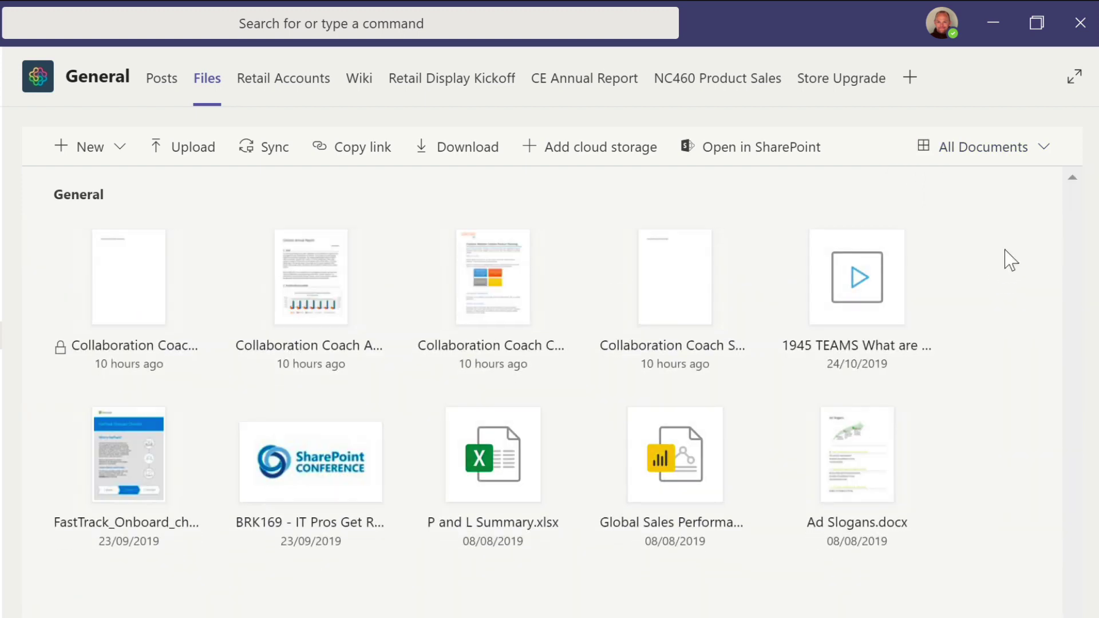
pyautogui.click(1016, 153)
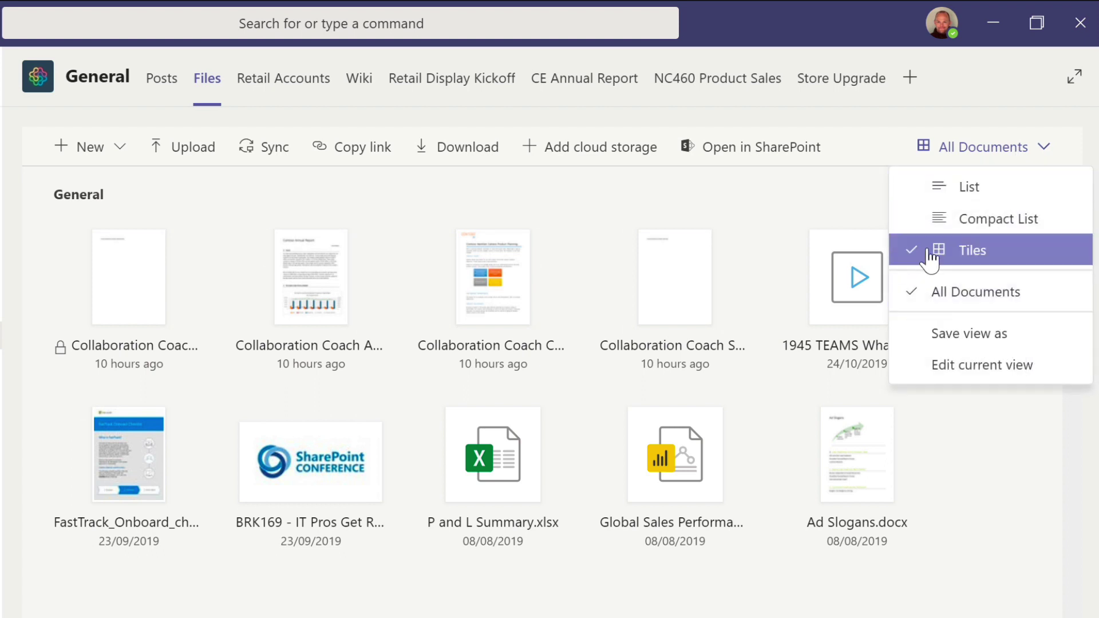
pyautogui.click(973, 189)
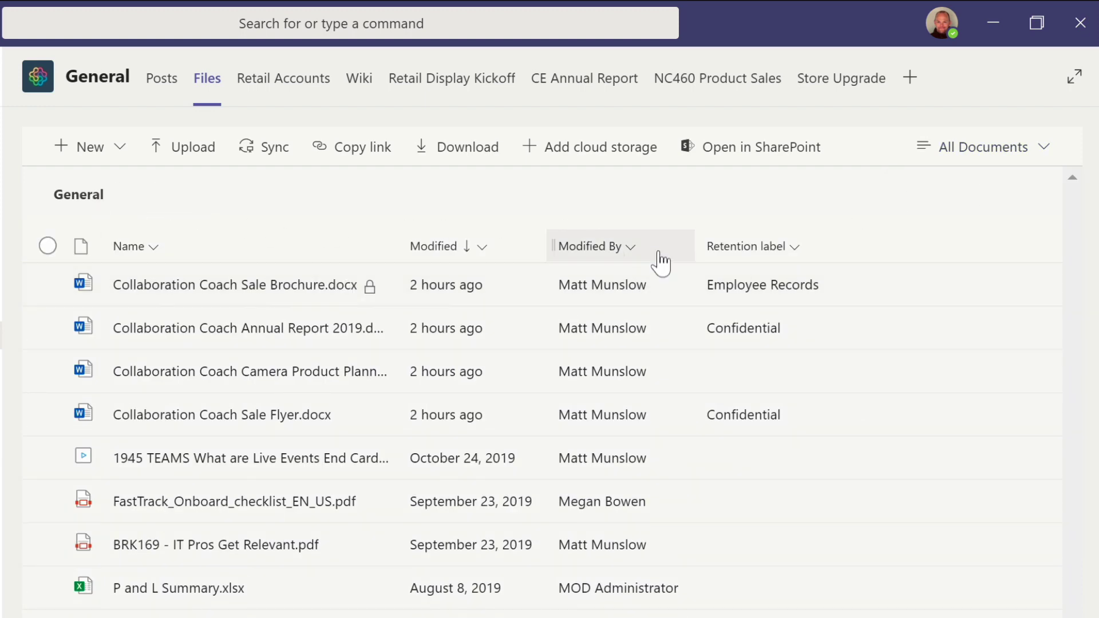
pyautogui.moveTo(760, 261); pyautogui.dragTo(753, 252)
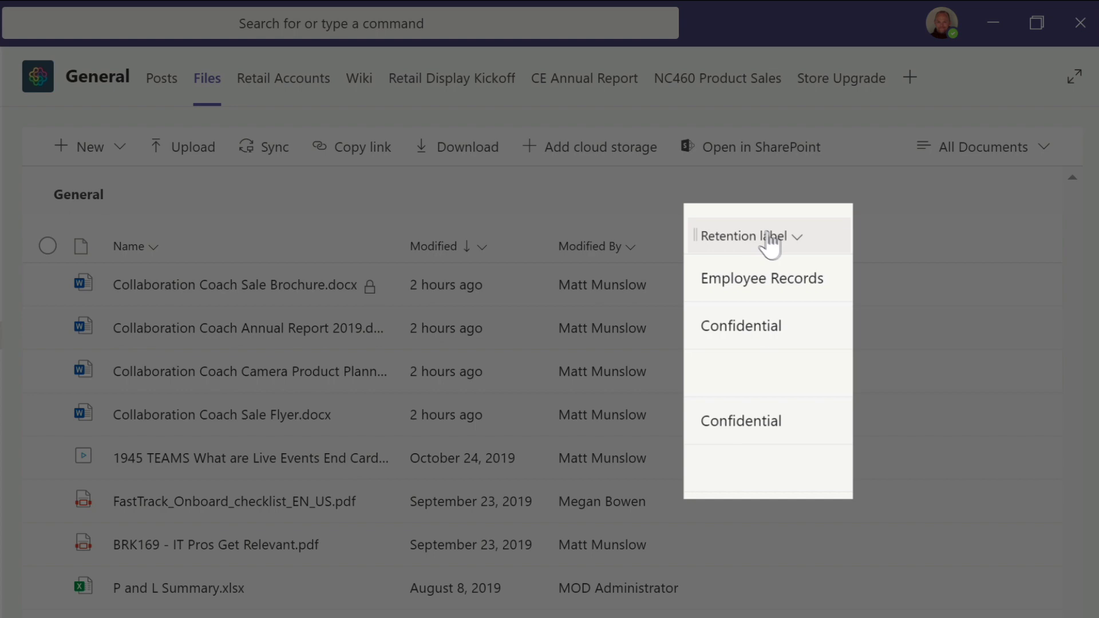
pyautogui.moveTo(828, 382)
pyautogui.mouseDown()
pyautogui.moveTo(813, 388)
pyautogui.moveTo(822, 398)
pyautogui.mouseUp()
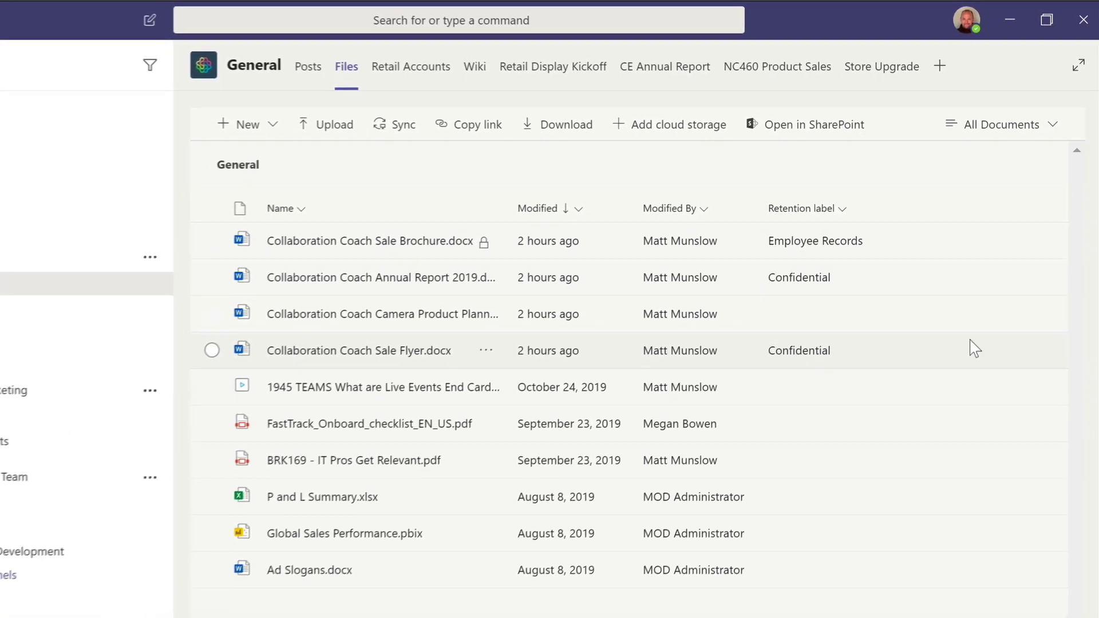
# Check out the Camera Product planning document, then confirm Discard check-out is now offered.
pyautogui.click(842, 362)
pyautogui.rightClick(882, 311)
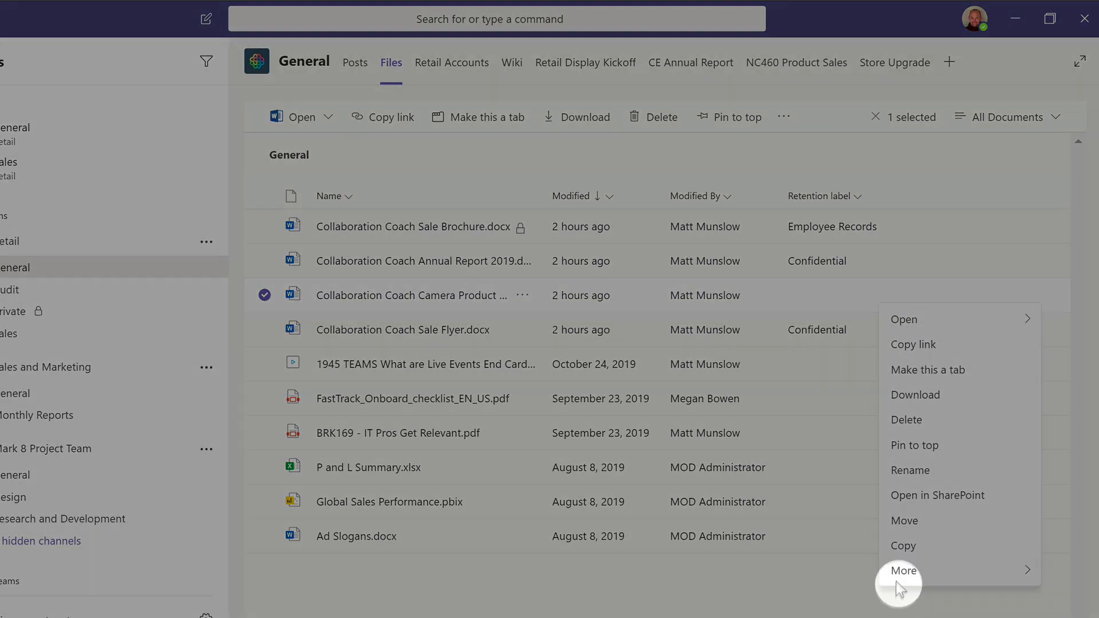
pyautogui.moveTo(917, 577)
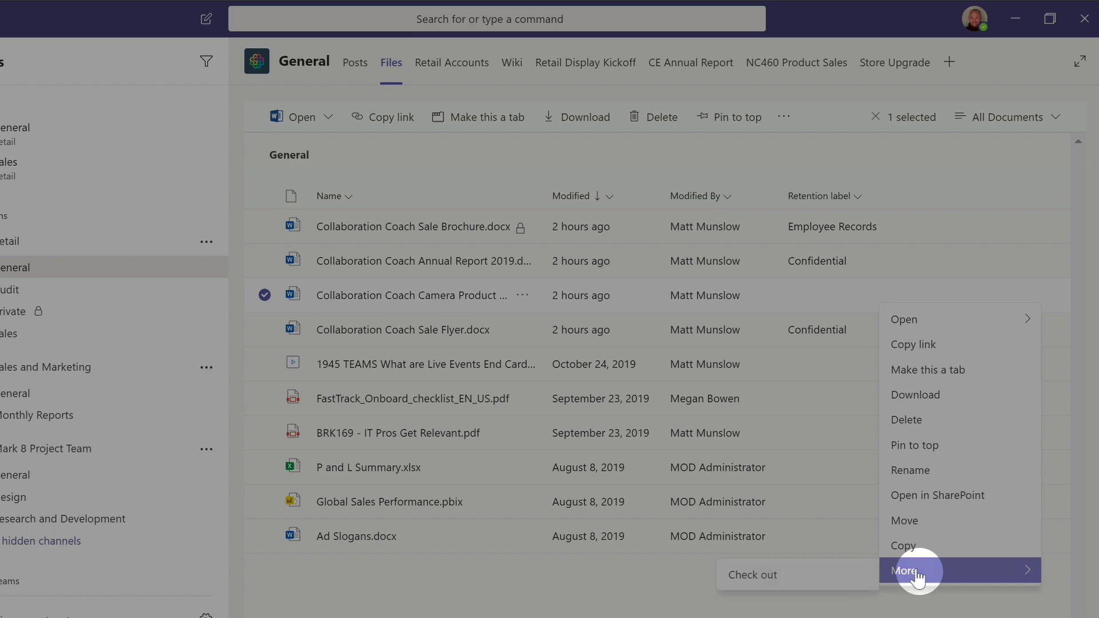
pyautogui.click(765, 576)
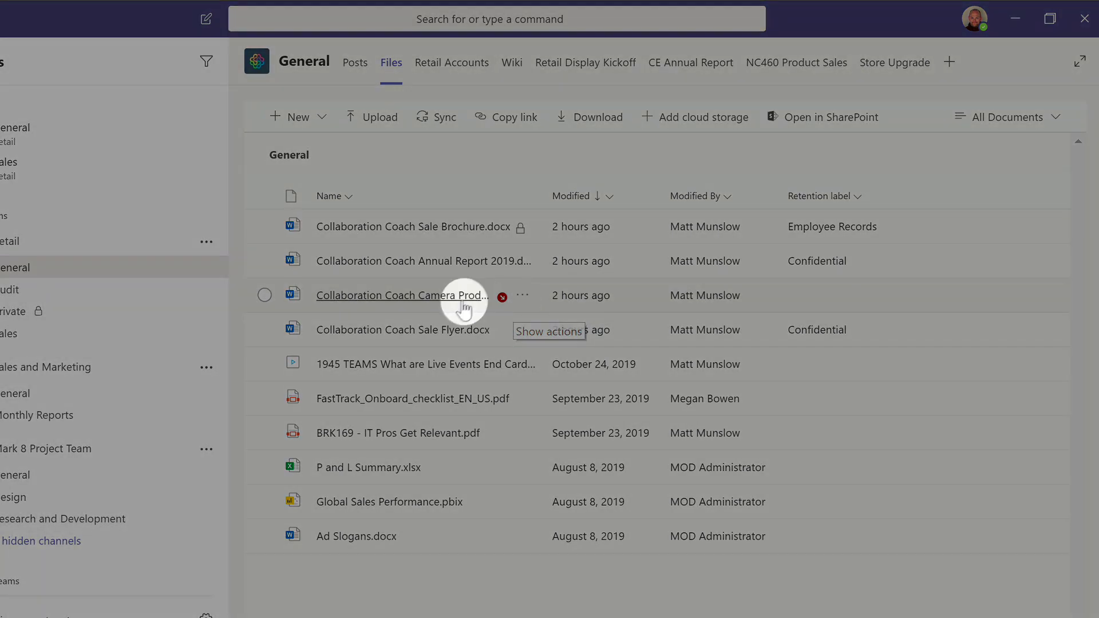
pyautogui.rightClick(530, 300)
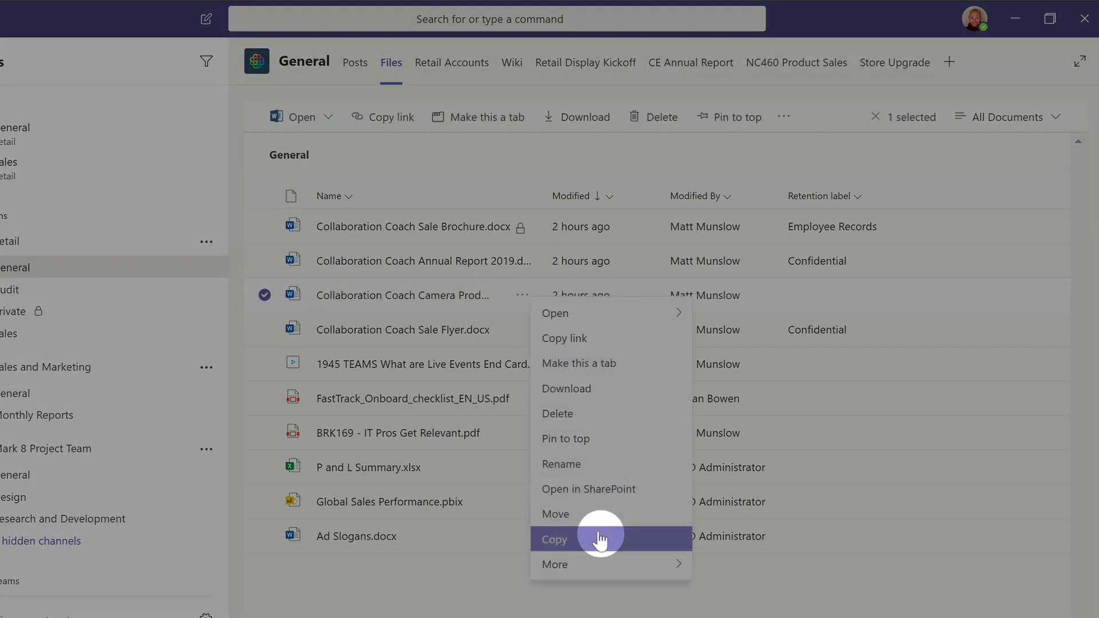
pyautogui.moveTo(600, 567)
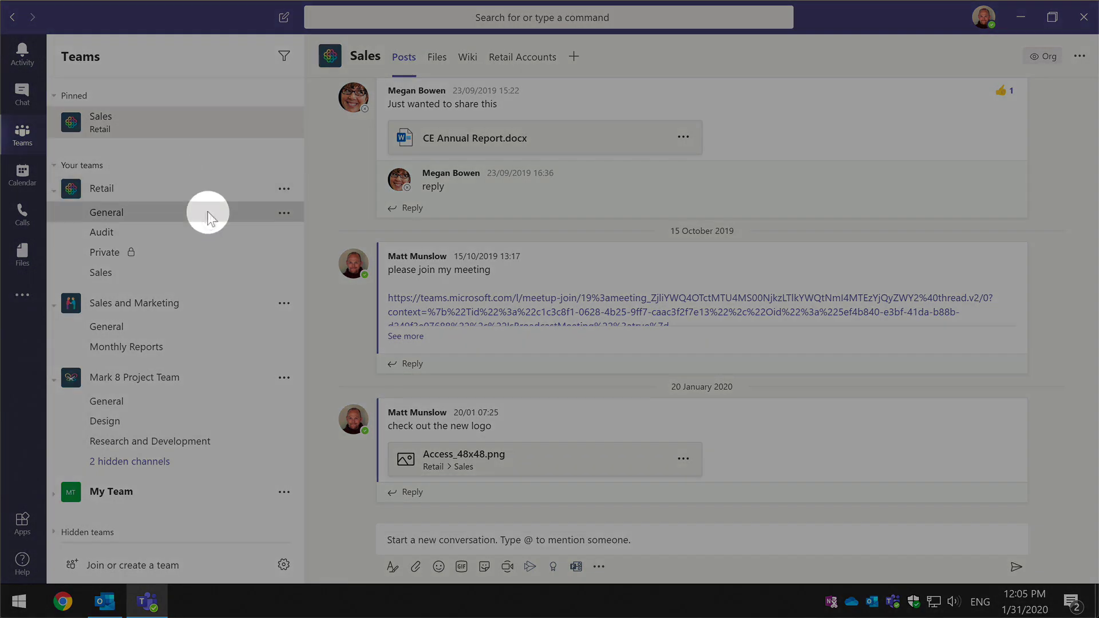
# Pin the Retail team's General channel to the top alongside Sales.
pyautogui.click(262, 213)
pyautogui.click(283, 213)
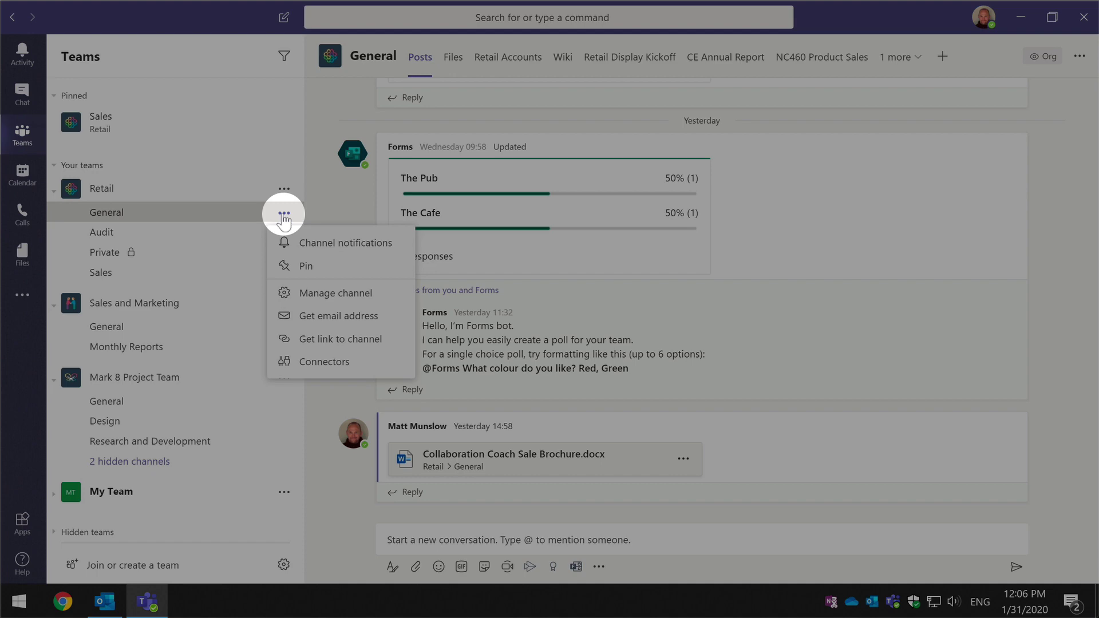
pyautogui.click(333, 267)
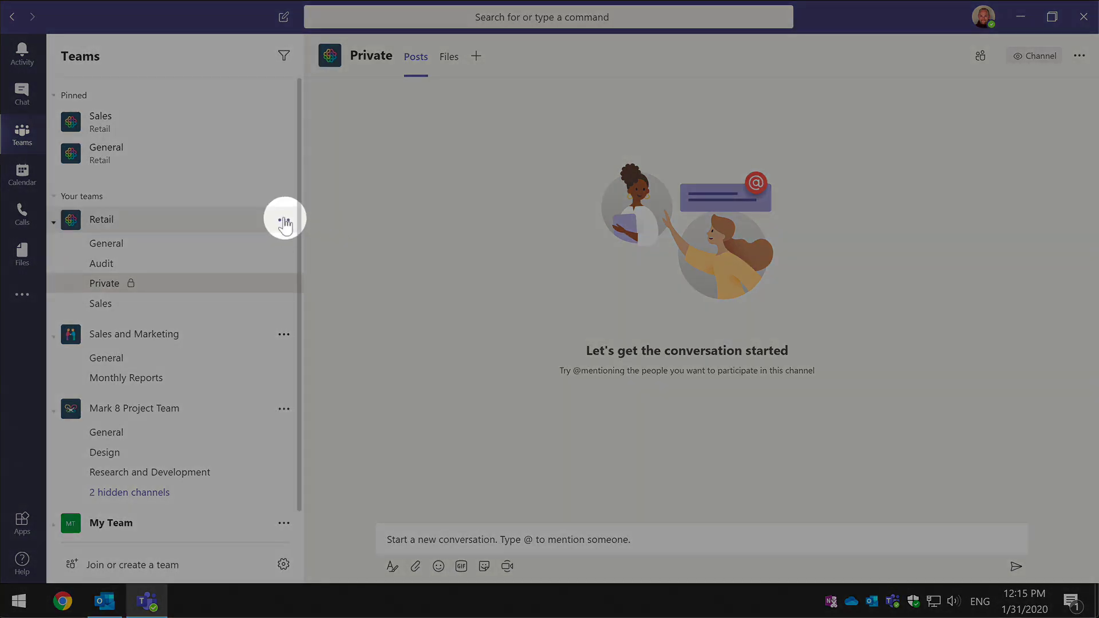
# Create a private channel named 'My Channel' in the Retail team.
pyautogui.click(285, 221)
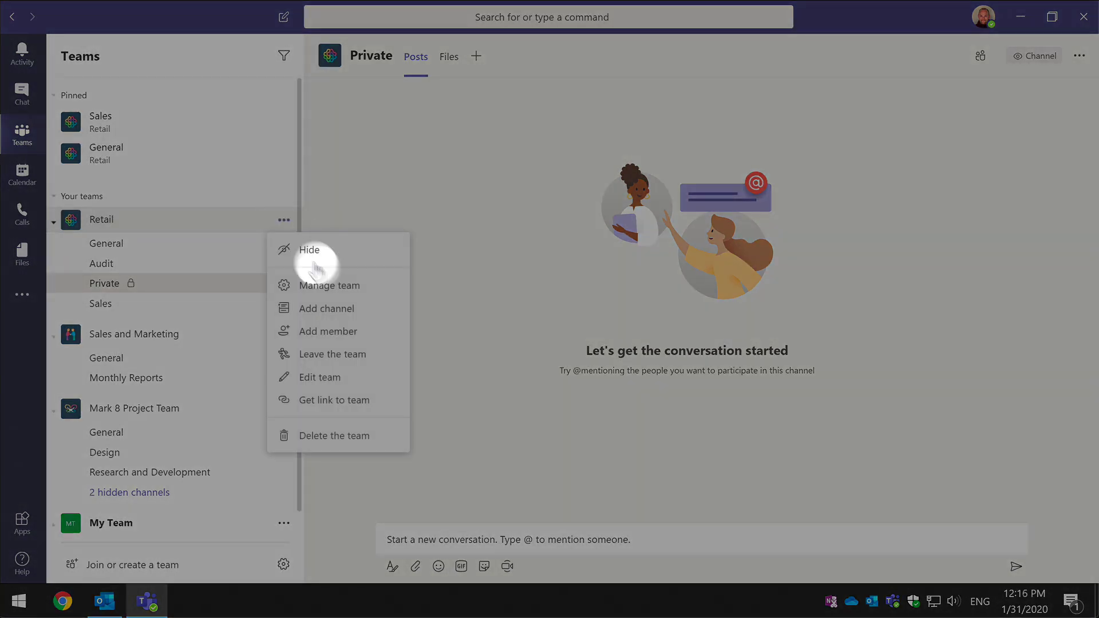
pyautogui.click(356, 305)
pyautogui.write('My Channel')
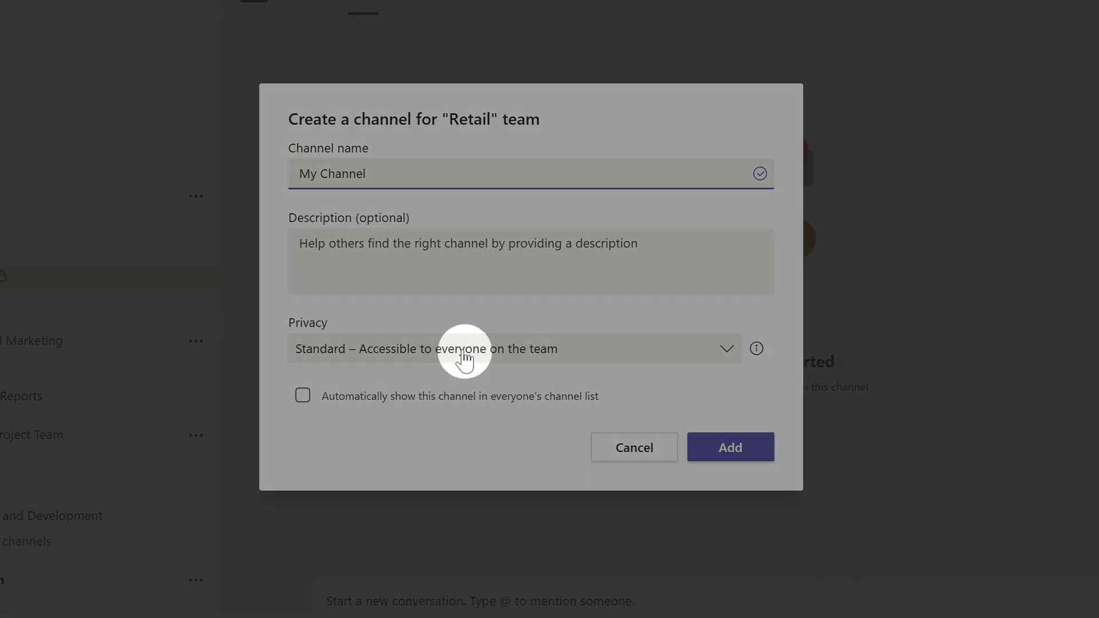
pyautogui.click(464, 354)
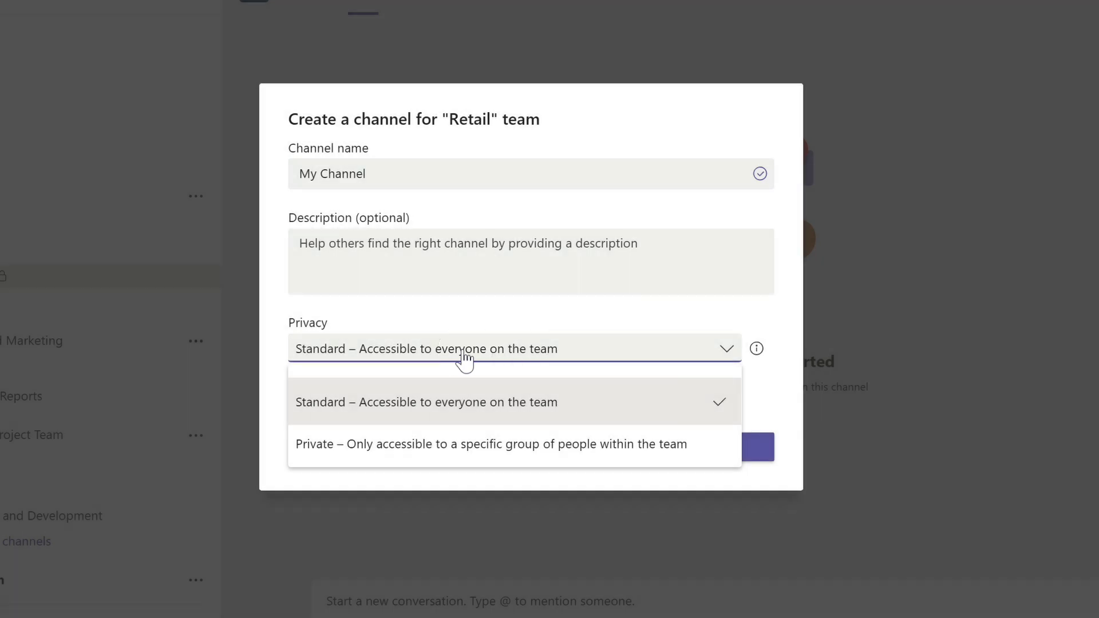
pyautogui.click(479, 444)
pyautogui.click(729, 452)
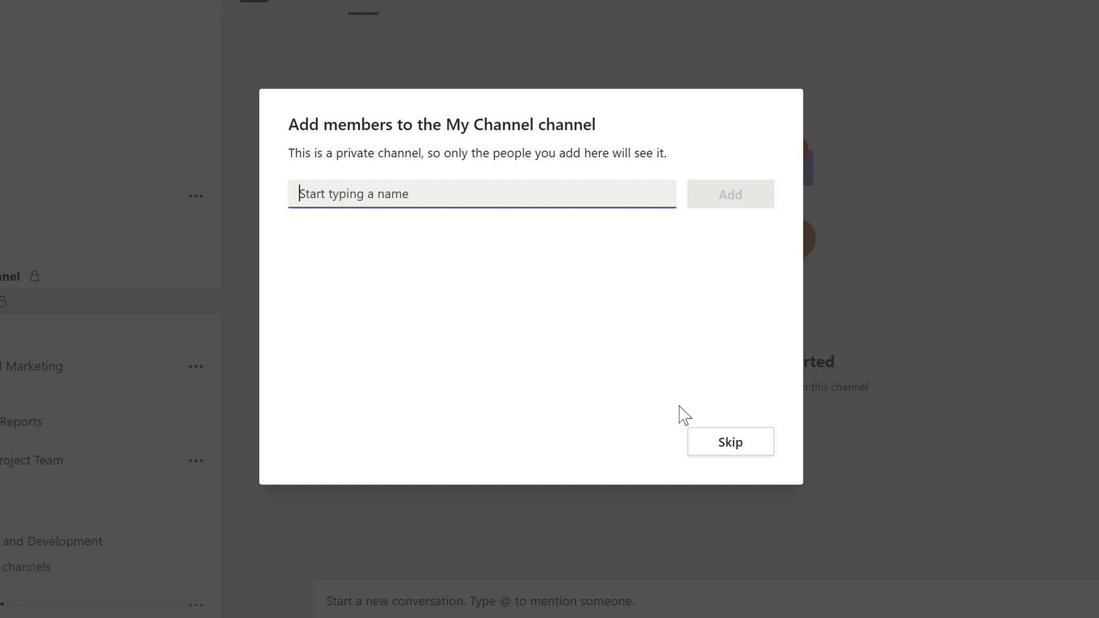
# Add a colleague, found by searching their name, as a member of My Channel.
pyautogui.write('megan')
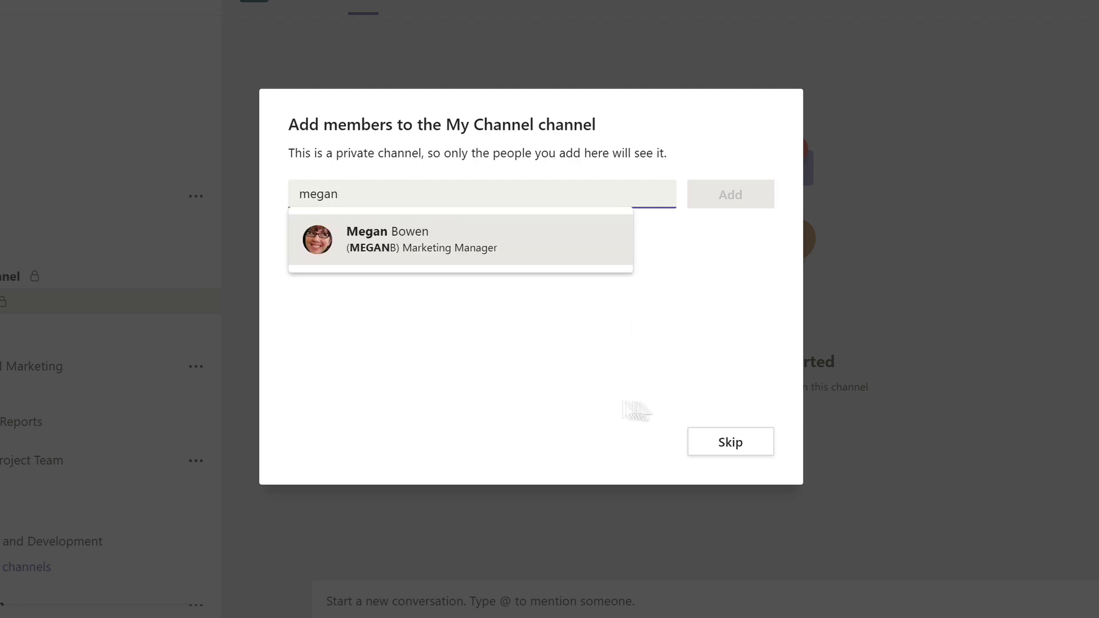
pyautogui.click(438, 237)
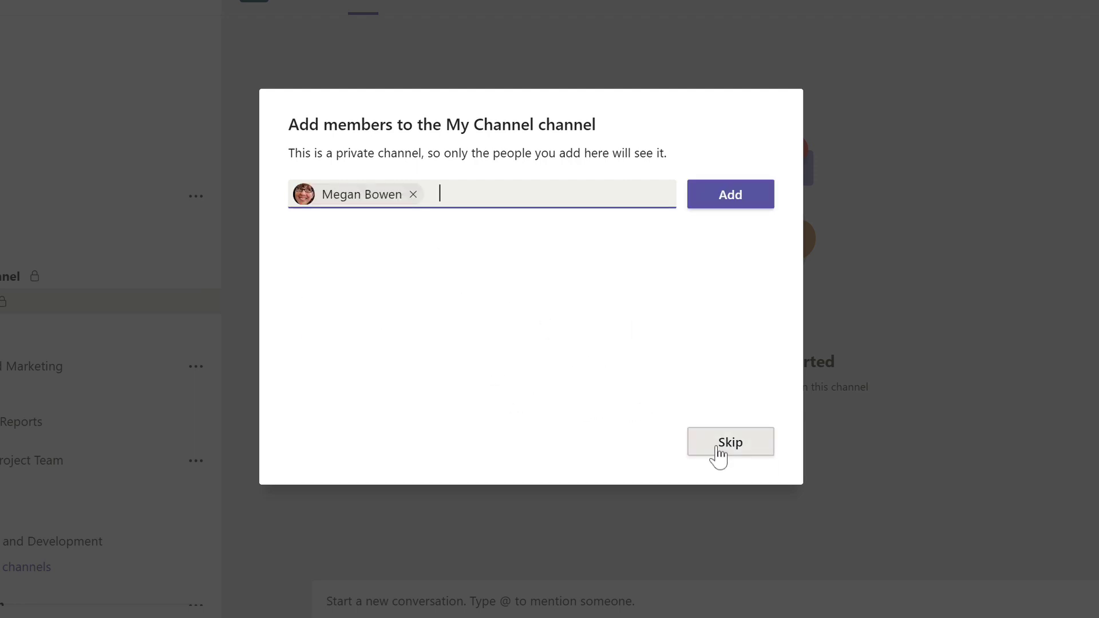
pyautogui.click(725, 194)
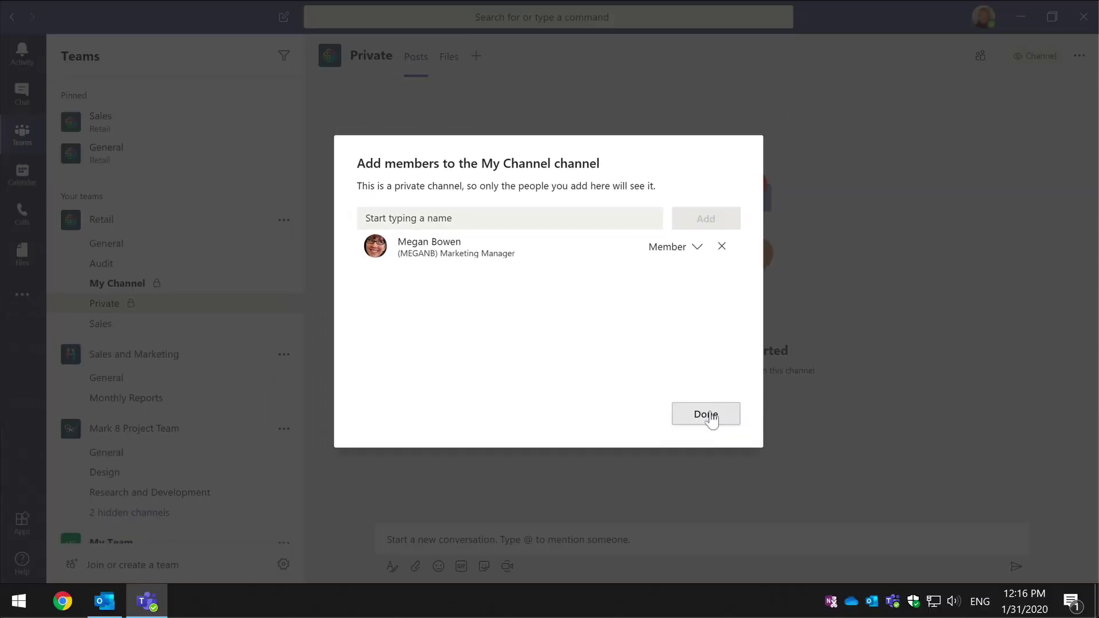
pyautogui.click(731, 441)
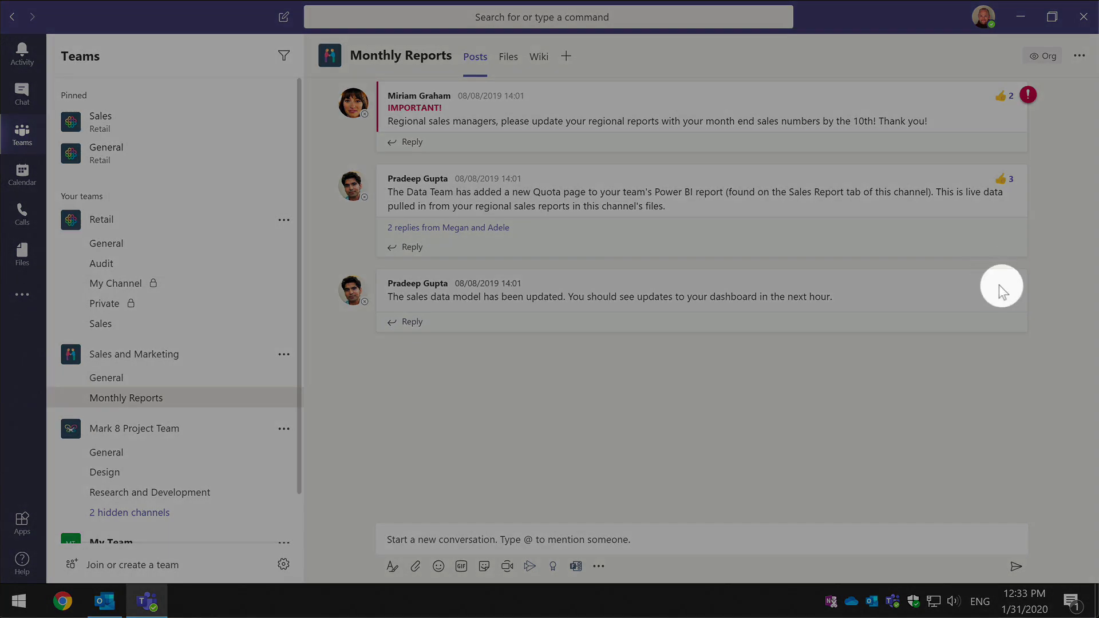
# Start a new conversation in Monthly Reports using the Forms poll creator.
pyautogui.click(1015, 261)
pyautogui.moveTo(1012, 426)
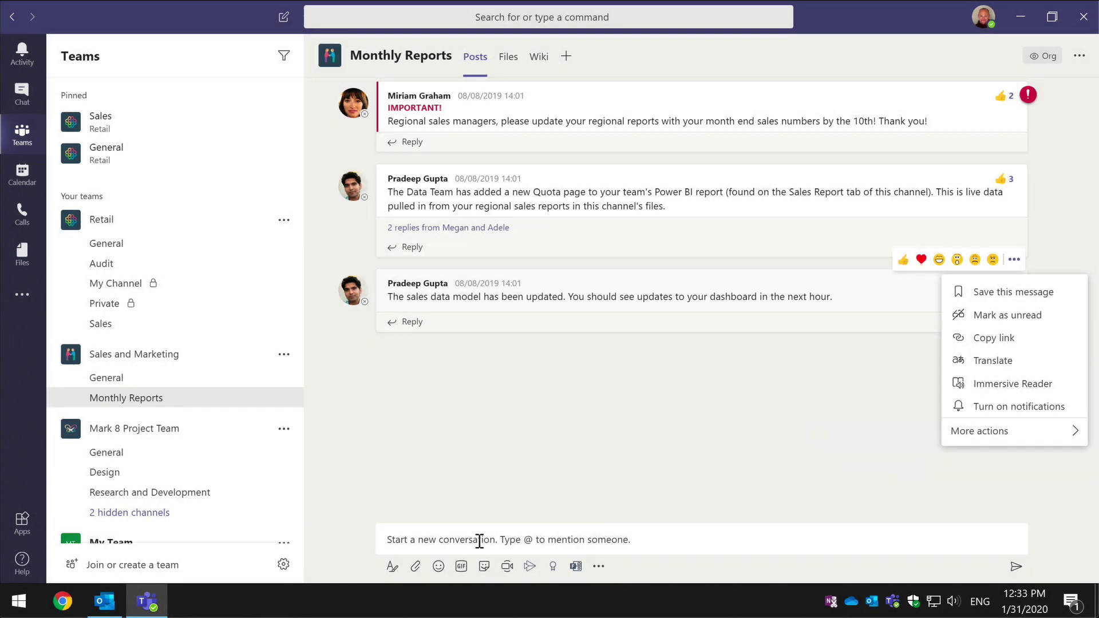
pyautogui.click(475, 541)
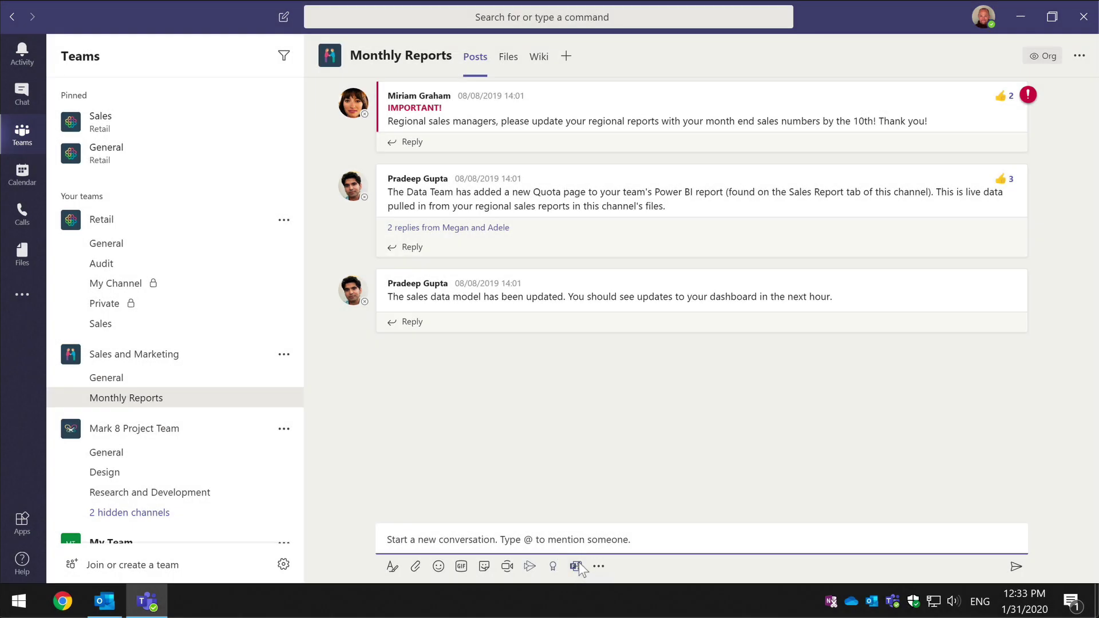
pyautogui.click(577, 565)
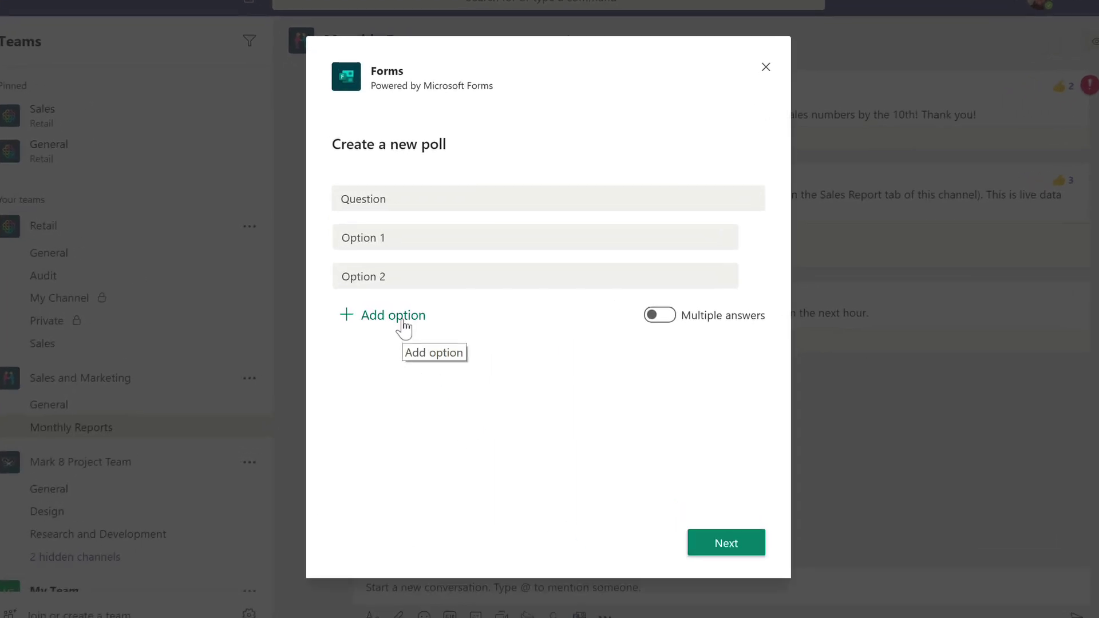
# Write the 'Where shall we meet' poll question with answers The Pub and The Cafe.
pyautogui.click(401, 318)
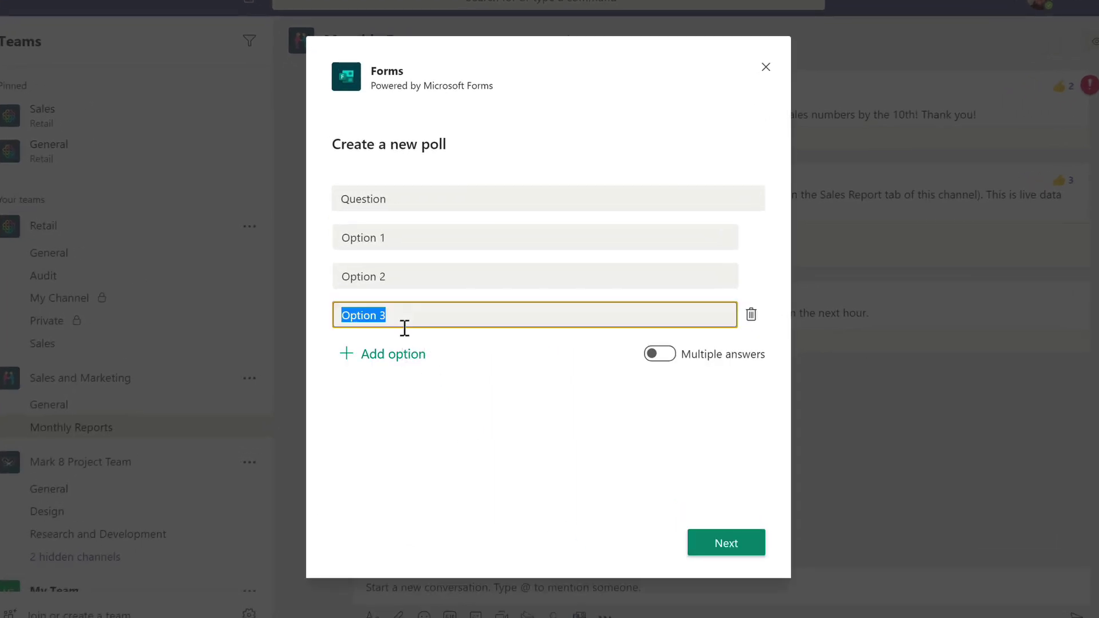
pyautogui.click(401, 355)
pyautogui.click(401, 394)
pyautogui.click(400, 435)
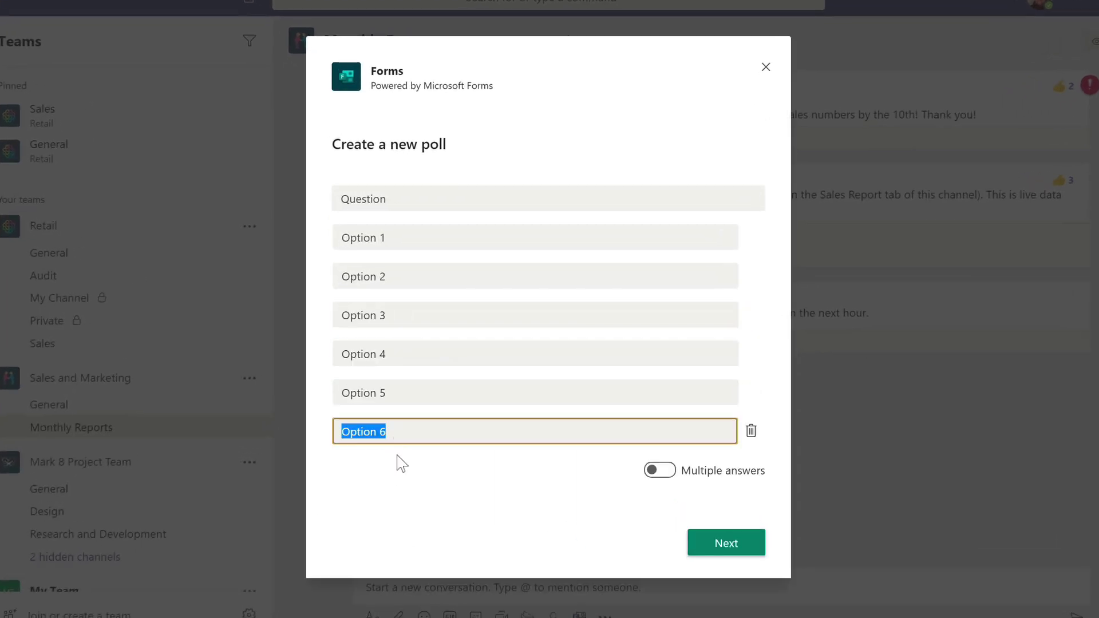
pyautogui.click(379, 207)
pyautogui.write('Where shall we meet')
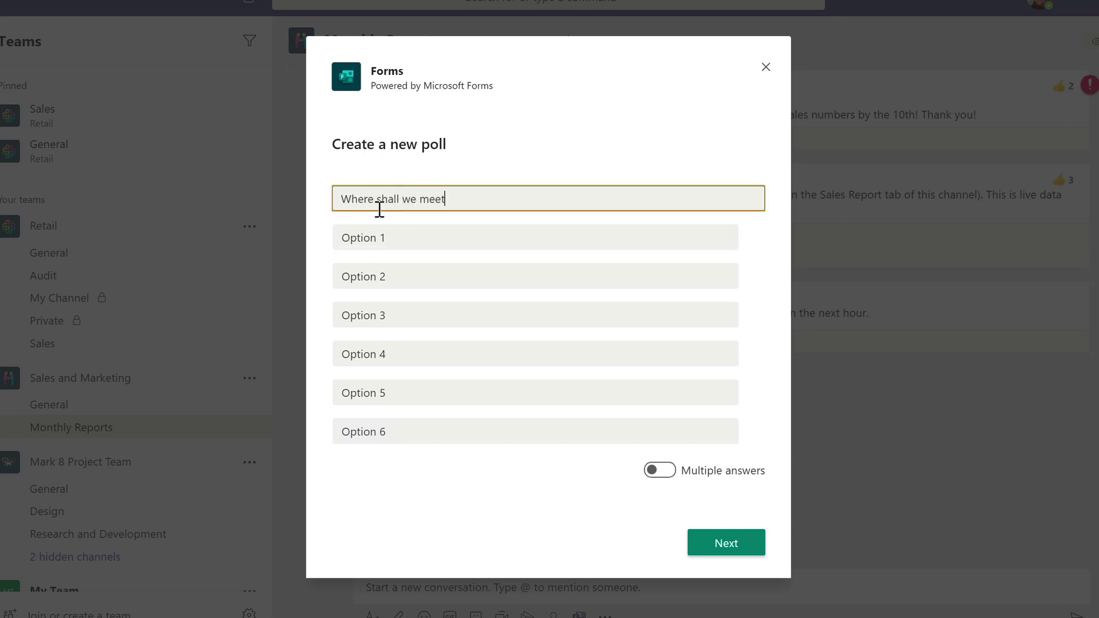
pyautogui.click(432, 234)
pyautogui.write('The Pub')
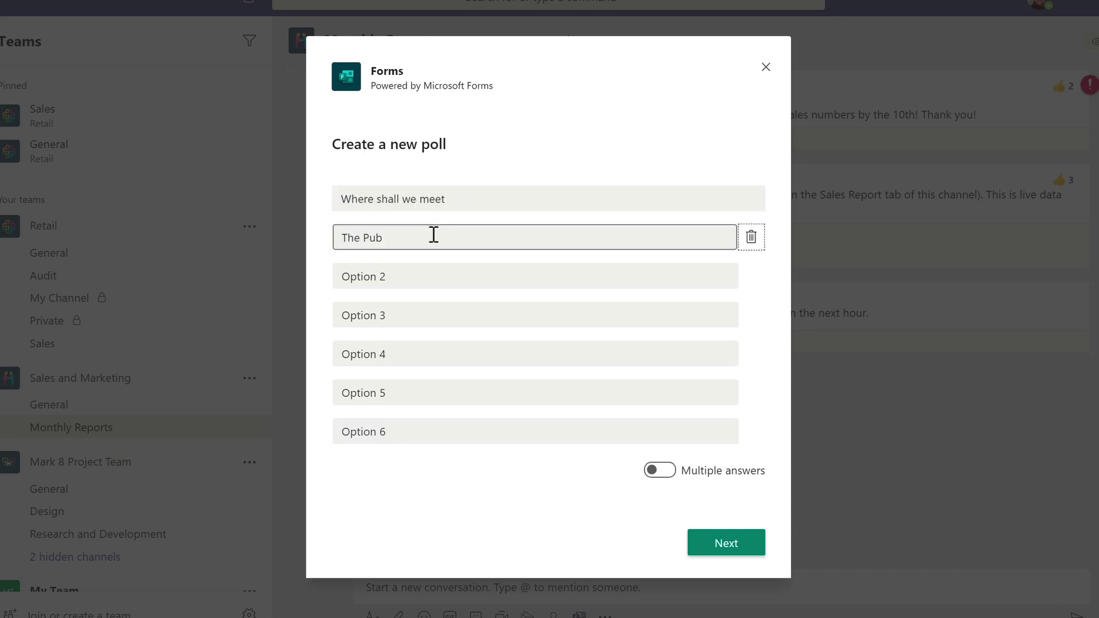
pyautogui.press('Tab')
pyautogui.write('The Cafe')
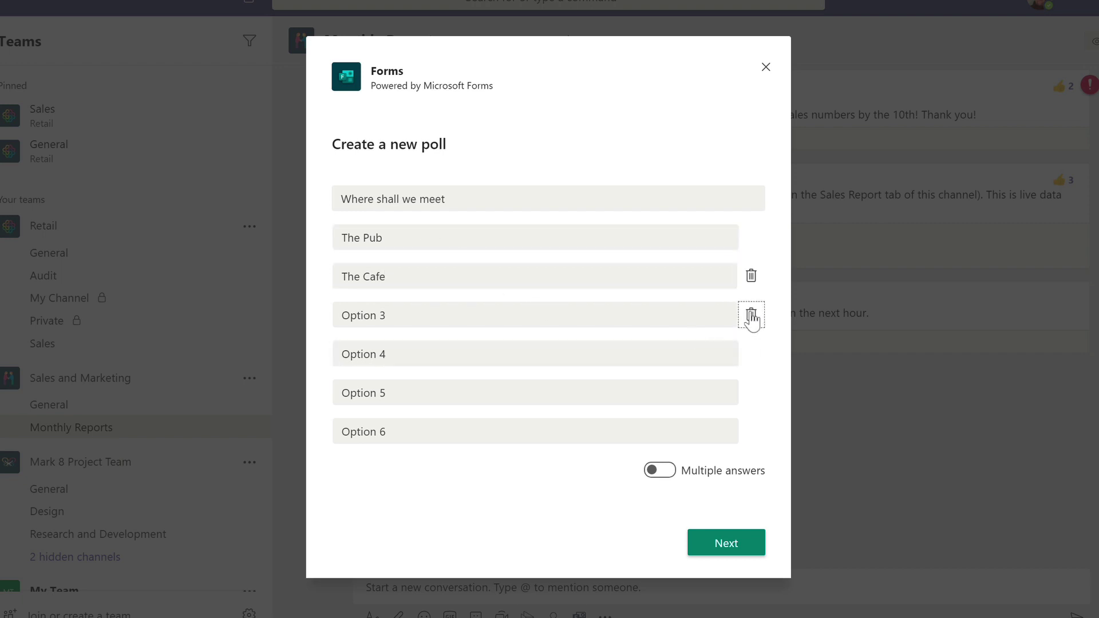
# Remove the unused poll options, post the poll to Monthly Reports, and vote for The Pub.
pyautogui.click(751, 315)
pyautogui.click(751, 314)
pyautogui.click(751, 315)
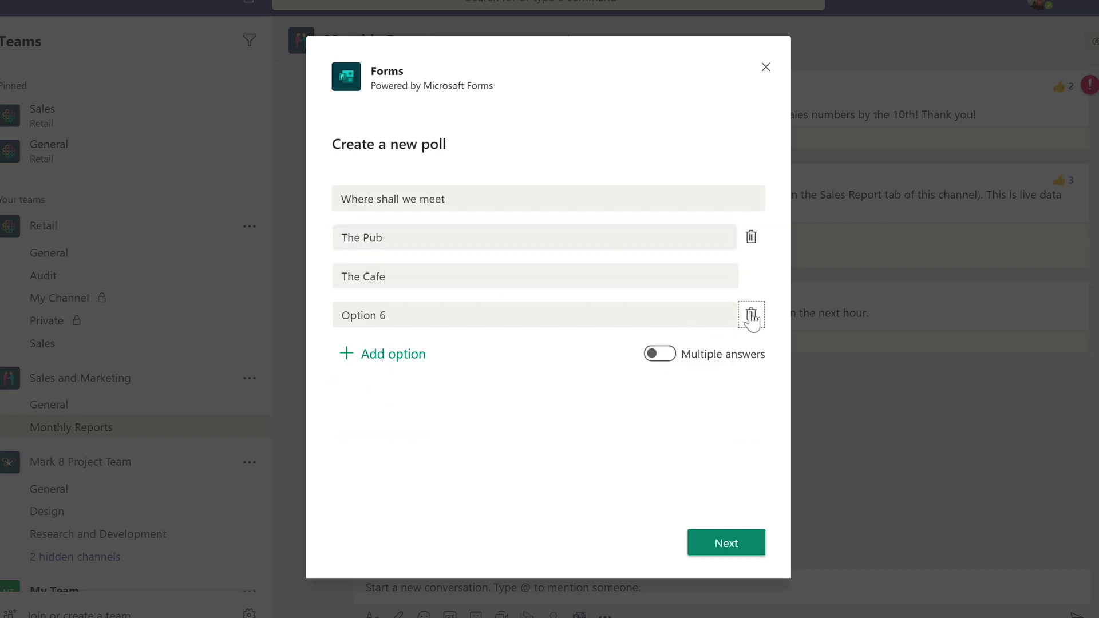
pyautogui.click(751, 315)
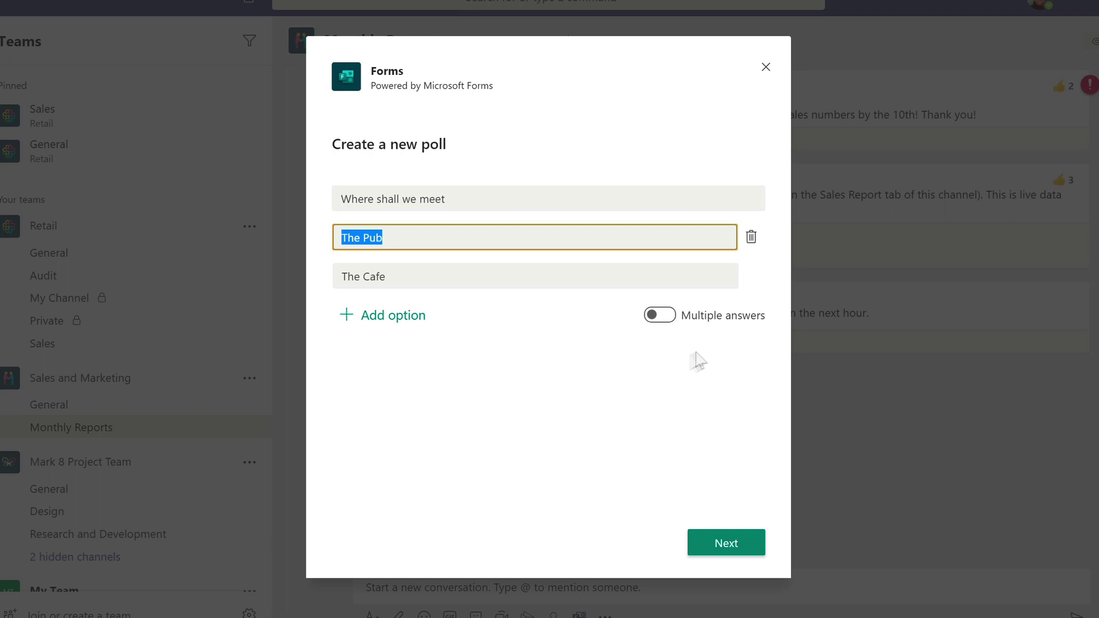
pyautogui.click(722, 544)
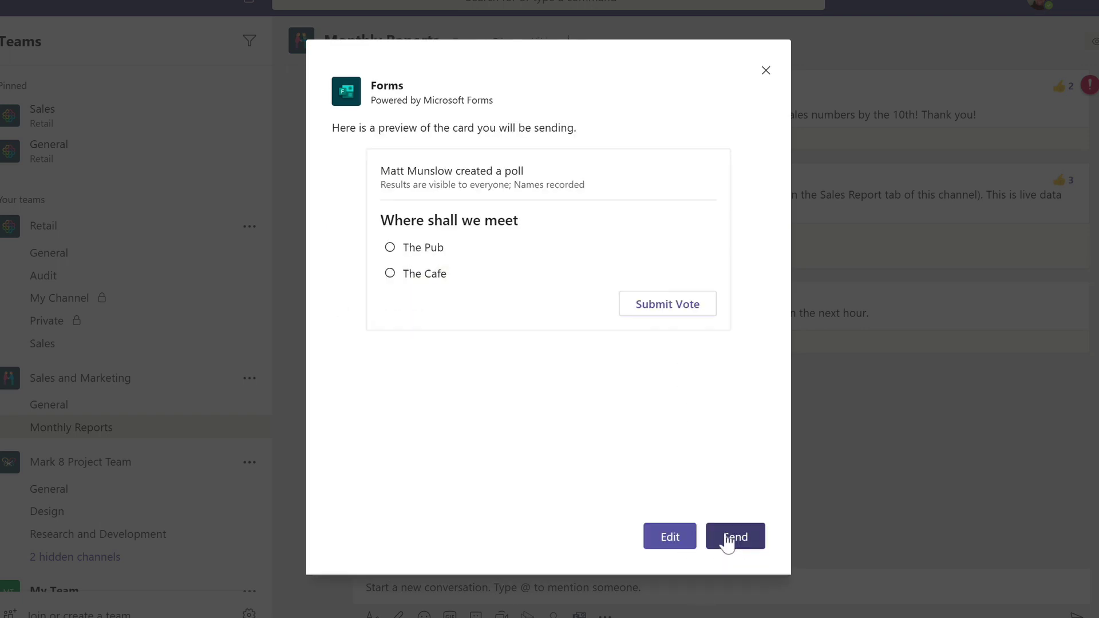
pyautogui.click(728, 541)
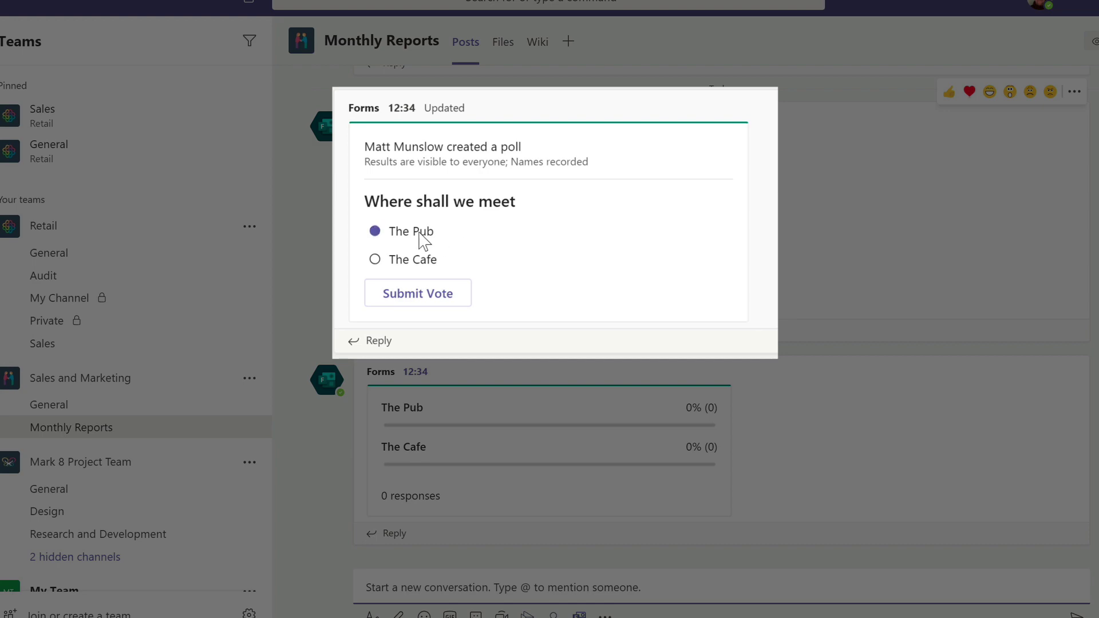
pyautogui.click(445, 300)
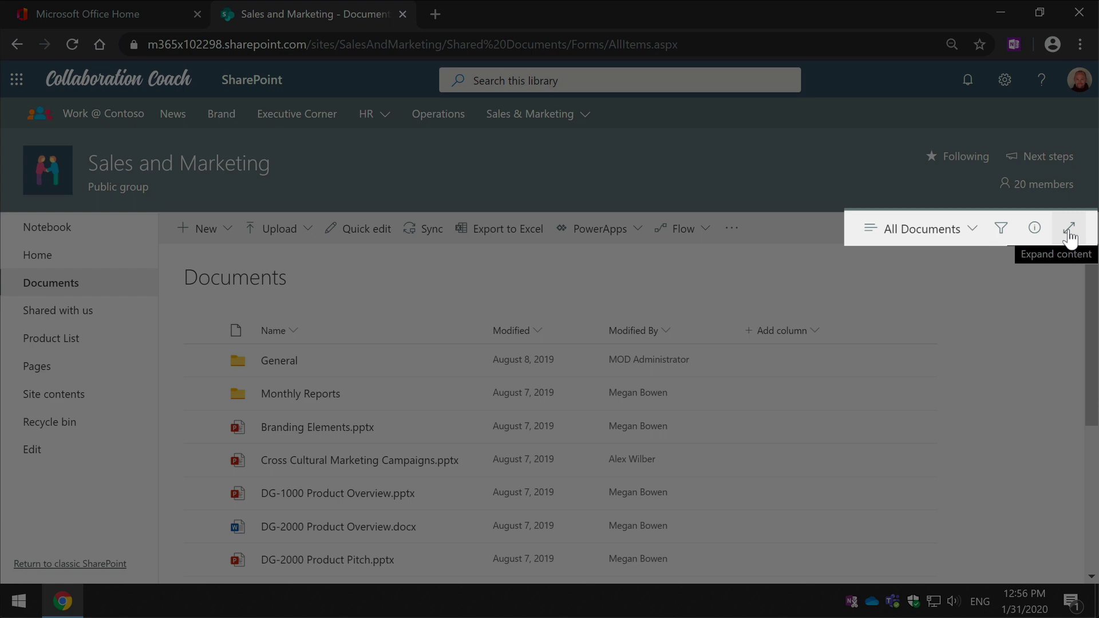
# Expand the Documents library to fill the page without the site header and navigation.
pyautogui.click(1068, 231)
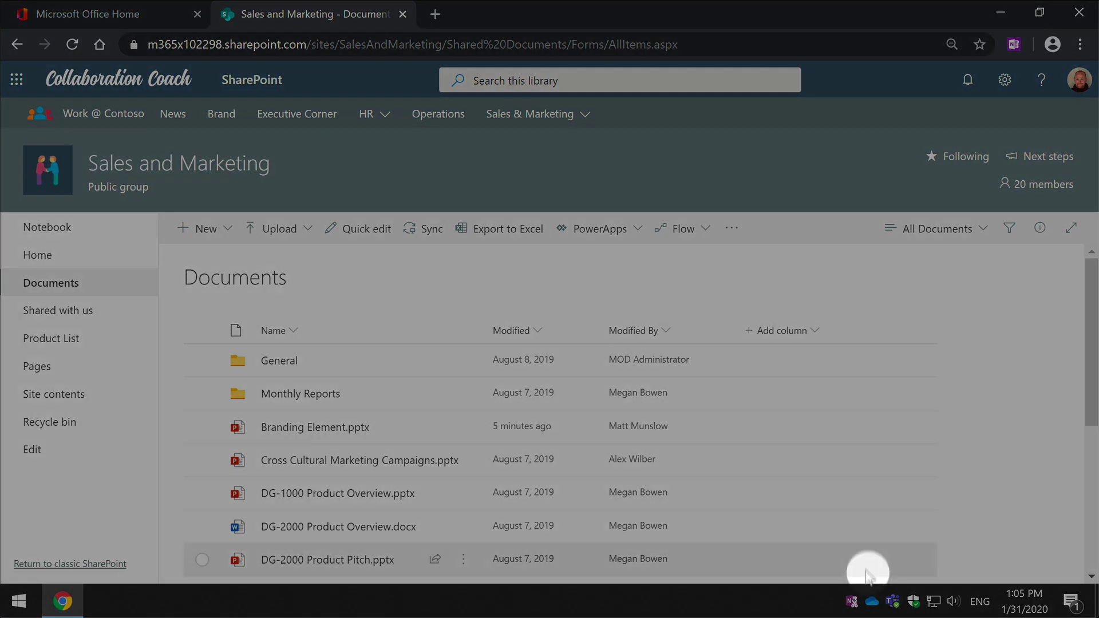
# Apply and save alternating row styles on the All Documents view, then inspect the odd-row fill colours.
pyautogui.click(952, 230)
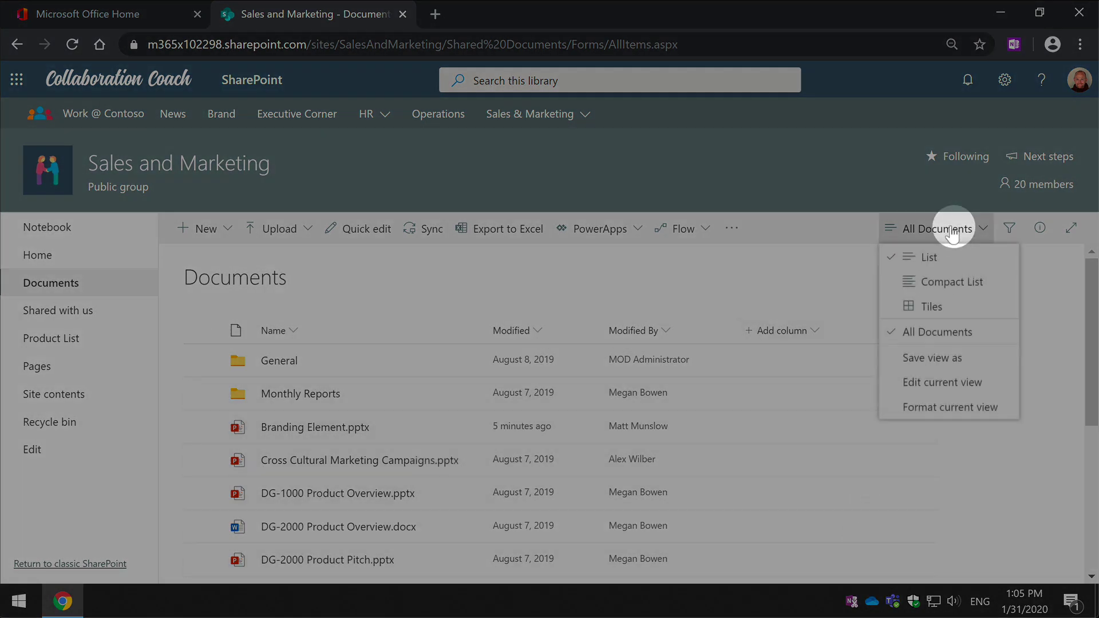
pyautogui.click(945, 409)
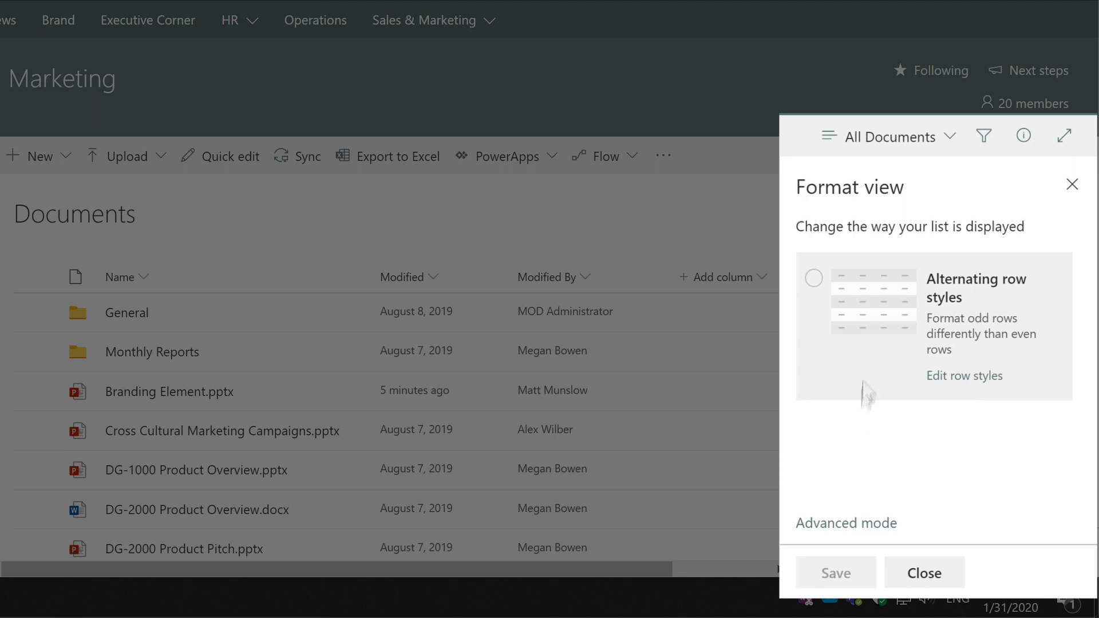
pyautogui.click(981, 326)
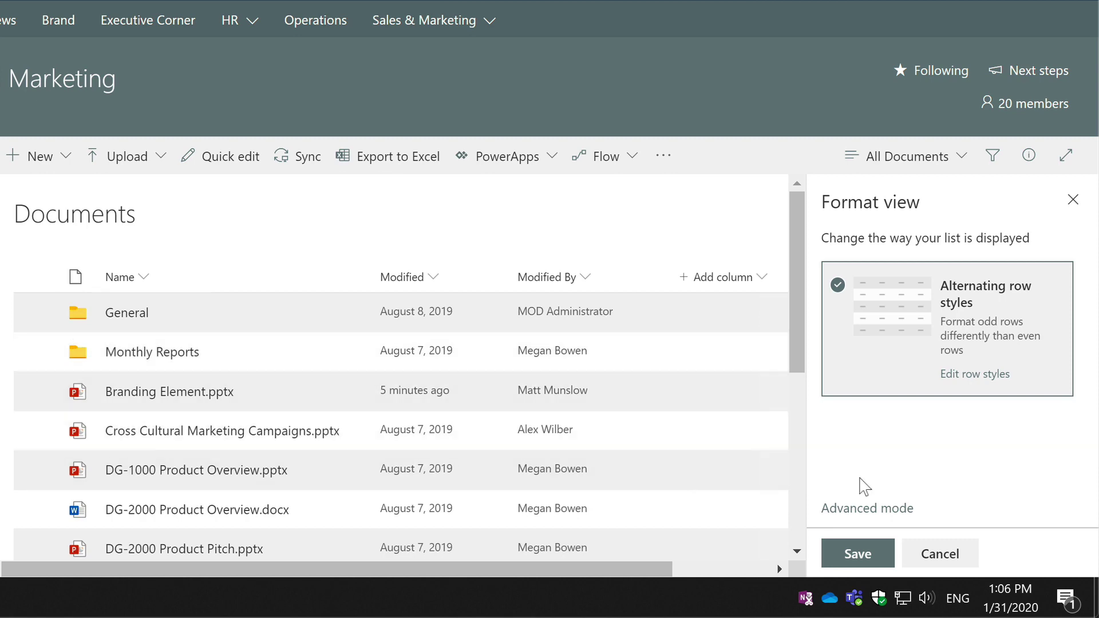
pyautogui.click(863, 555)
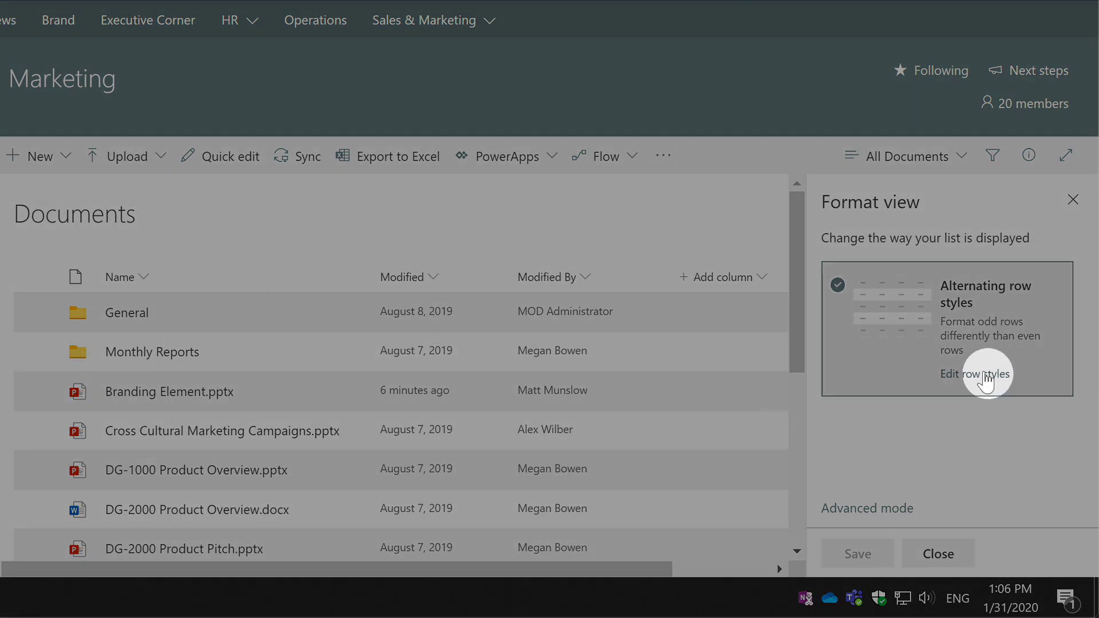
pyautogui.click(987, 375)
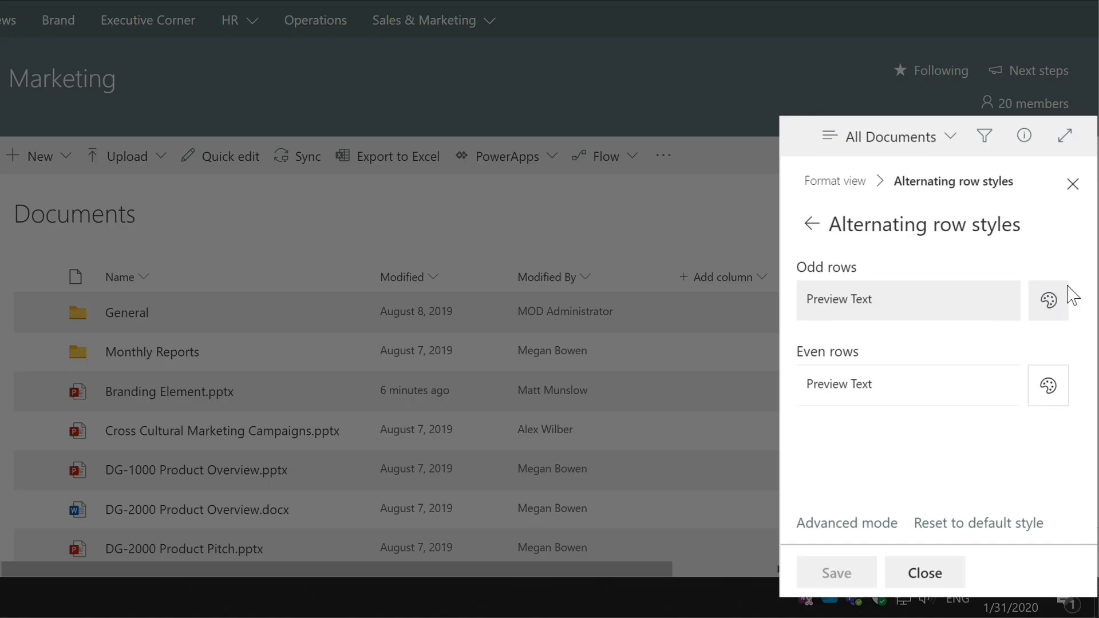
pyautogui.click(1051, 305)
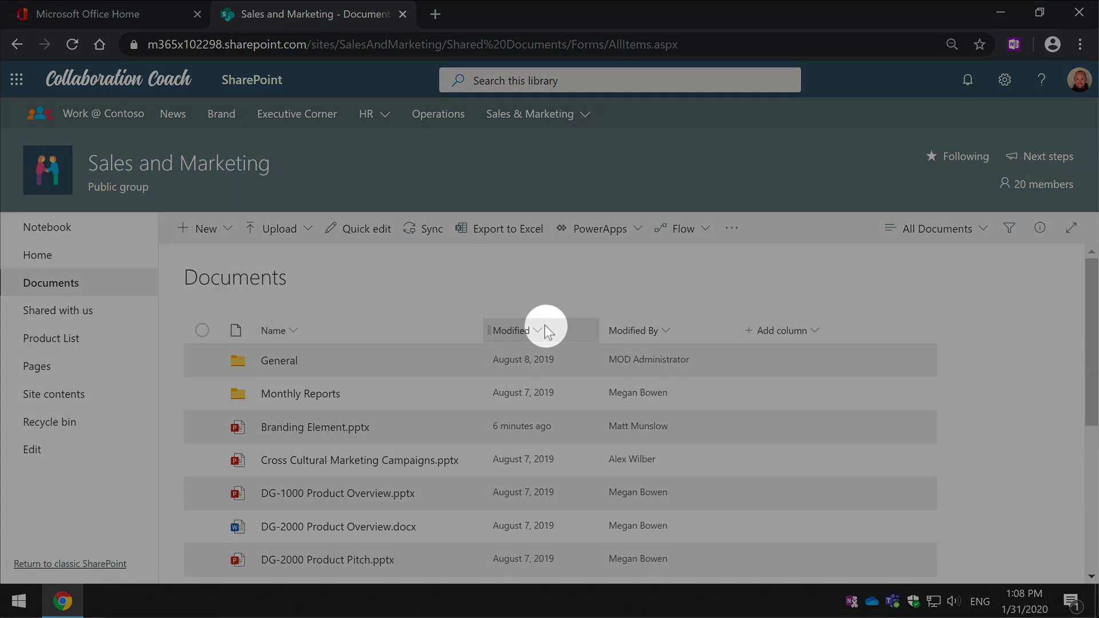
# Apply Format dates to the Modified column, yellow before today and green for today, and save.
pyautogui.click(546, 325)
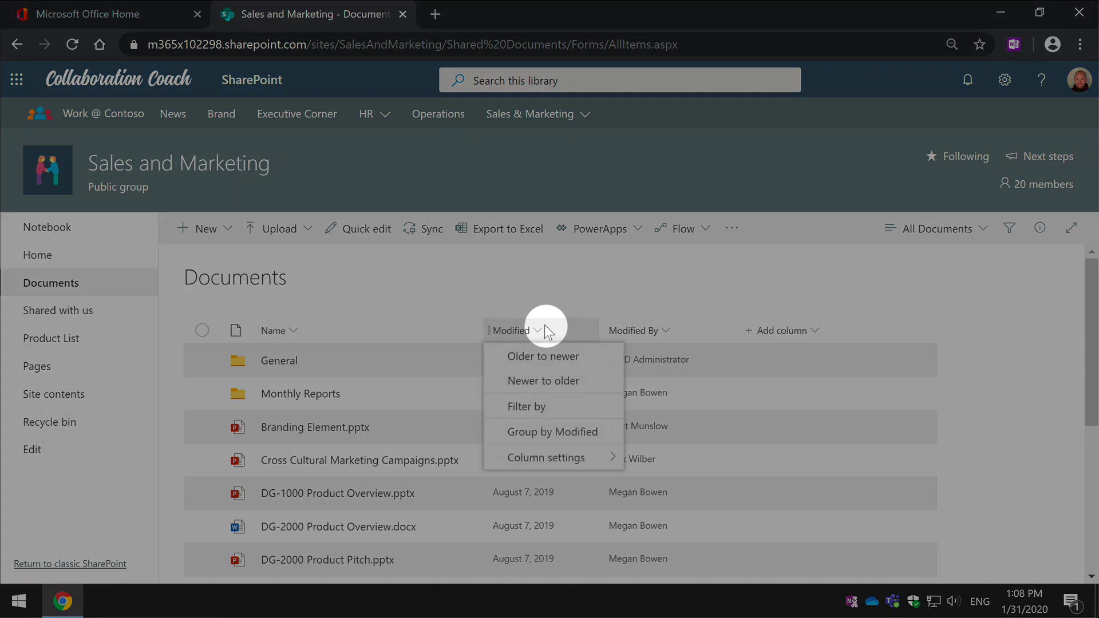
pyautogui.moveTo(547, 457)
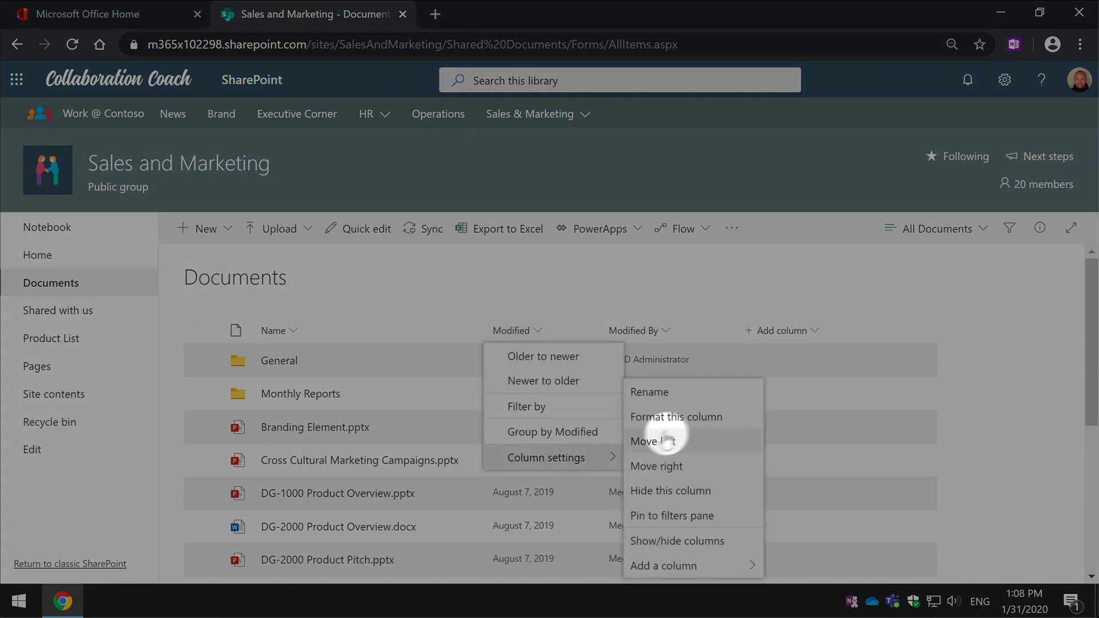
pyautogui.click(710, 417)
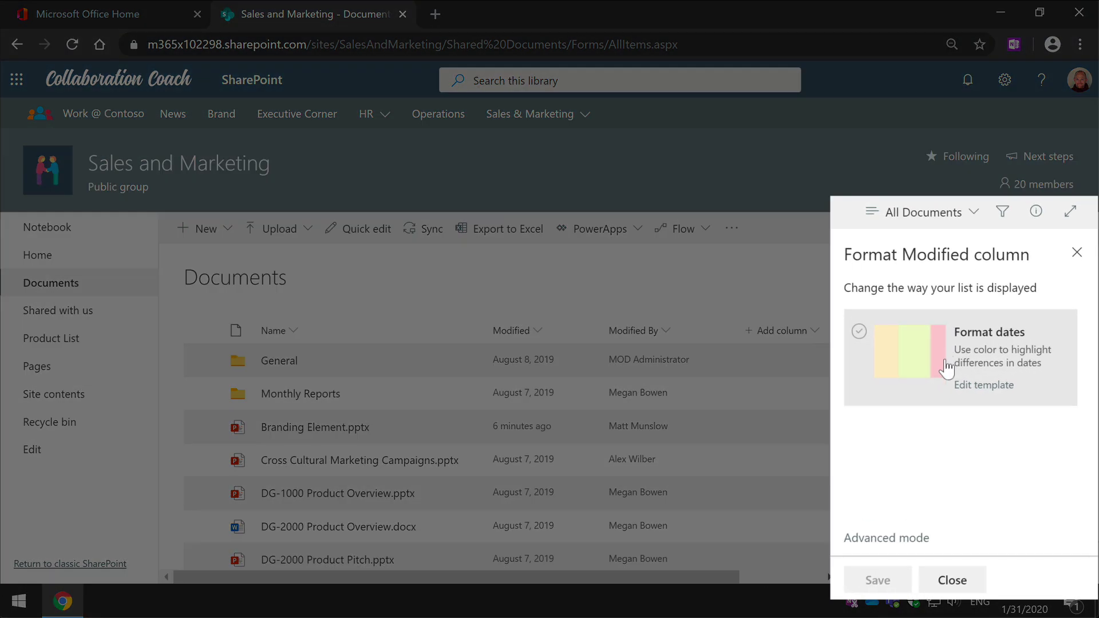
pyautogui.click(909, 353)
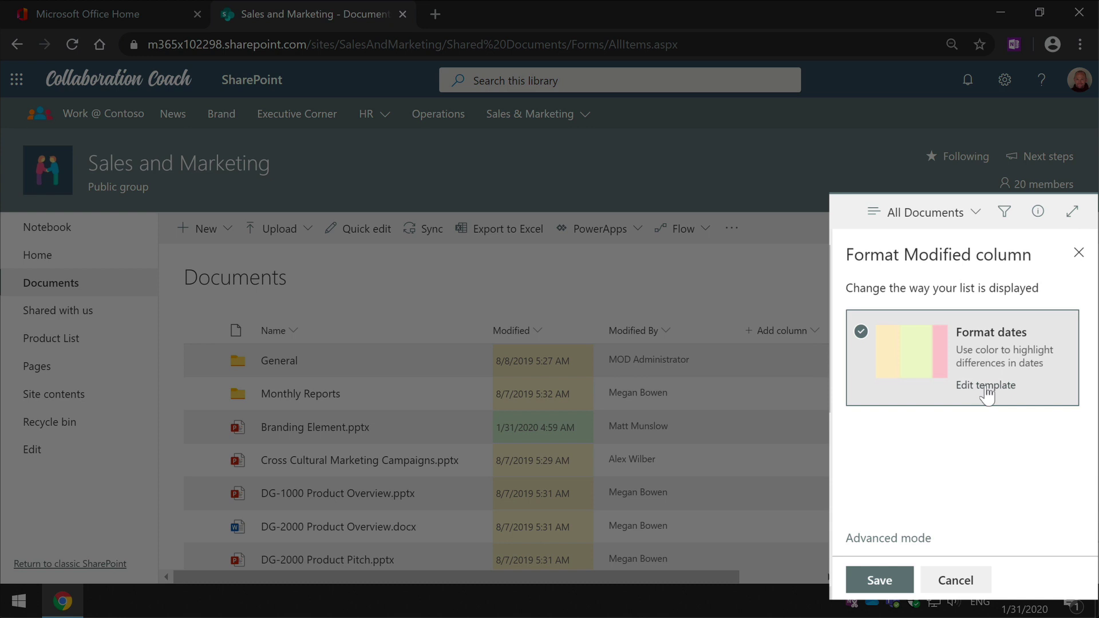
pyautogui.click(987, 385)
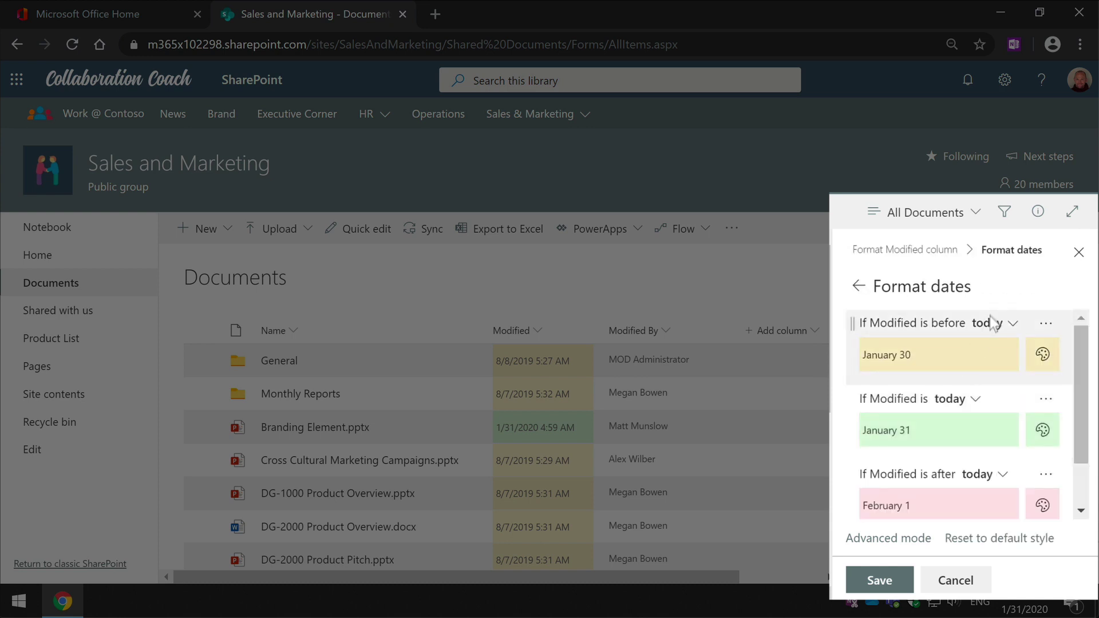
pyautogui.click(1043, 354)
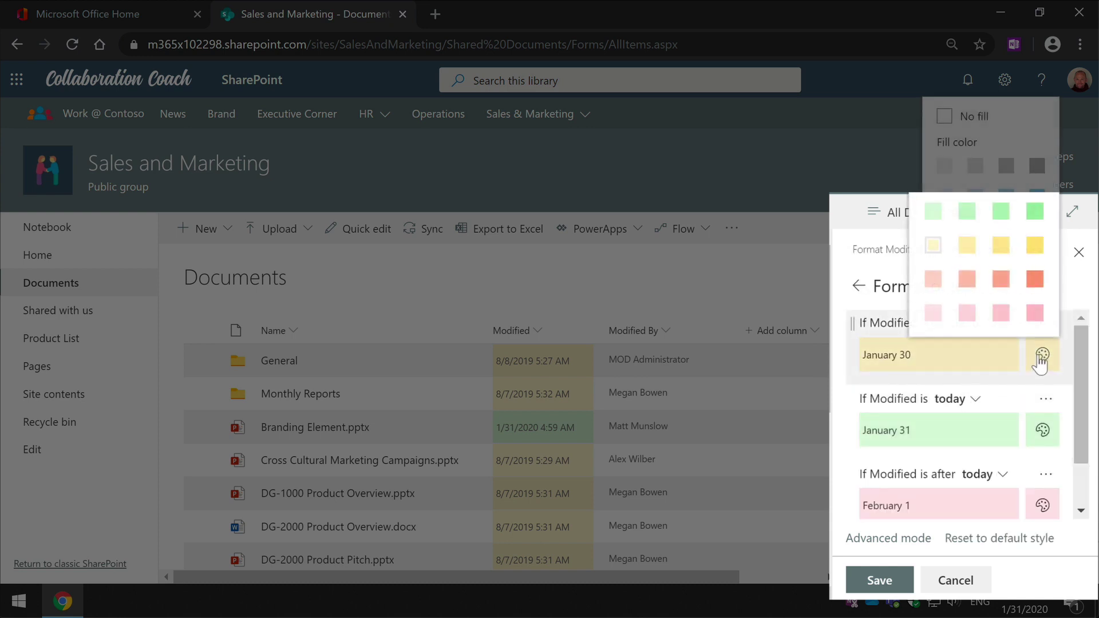
pyautogui.click(1084, 293)
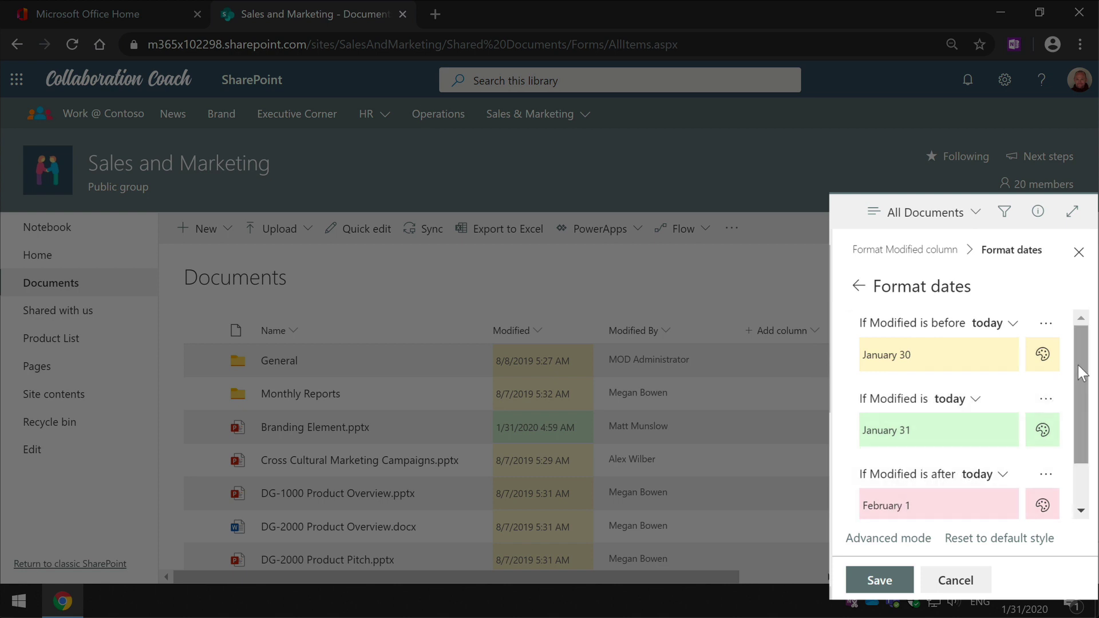
pyautogui.scroll(-2, 953, 401)
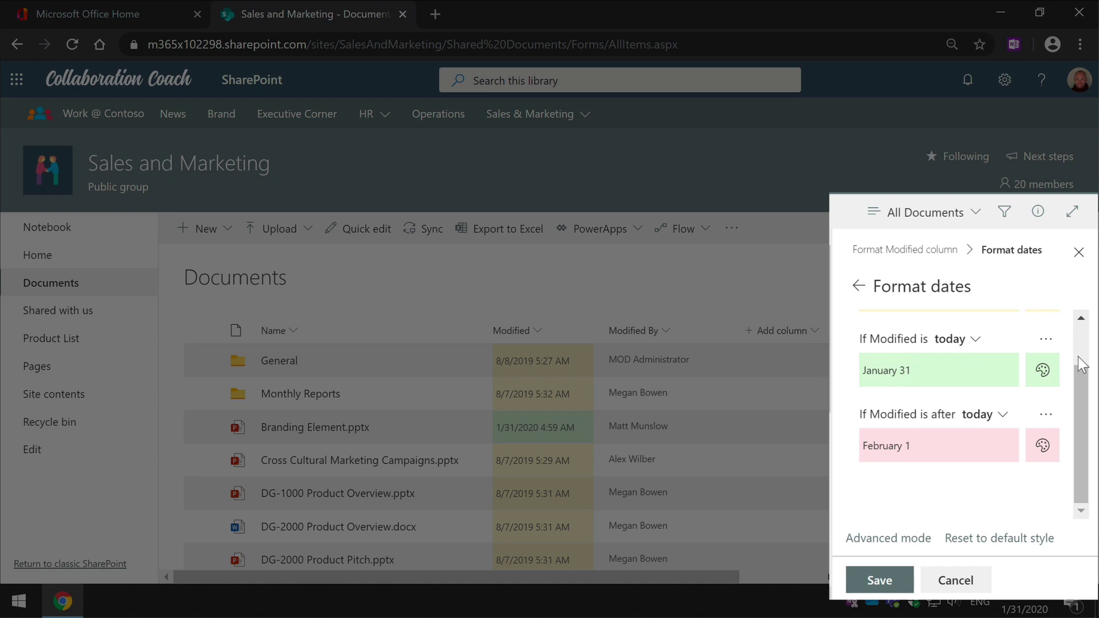
pyautogui.scroll(2, 1059, 366)
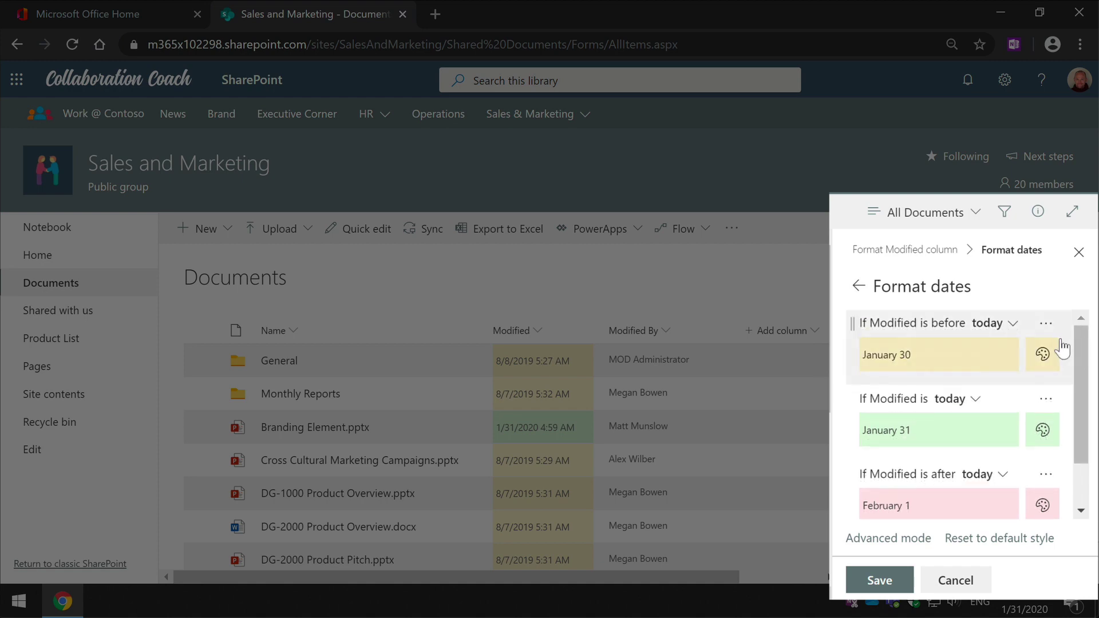
pyautogui.click(880, 580)
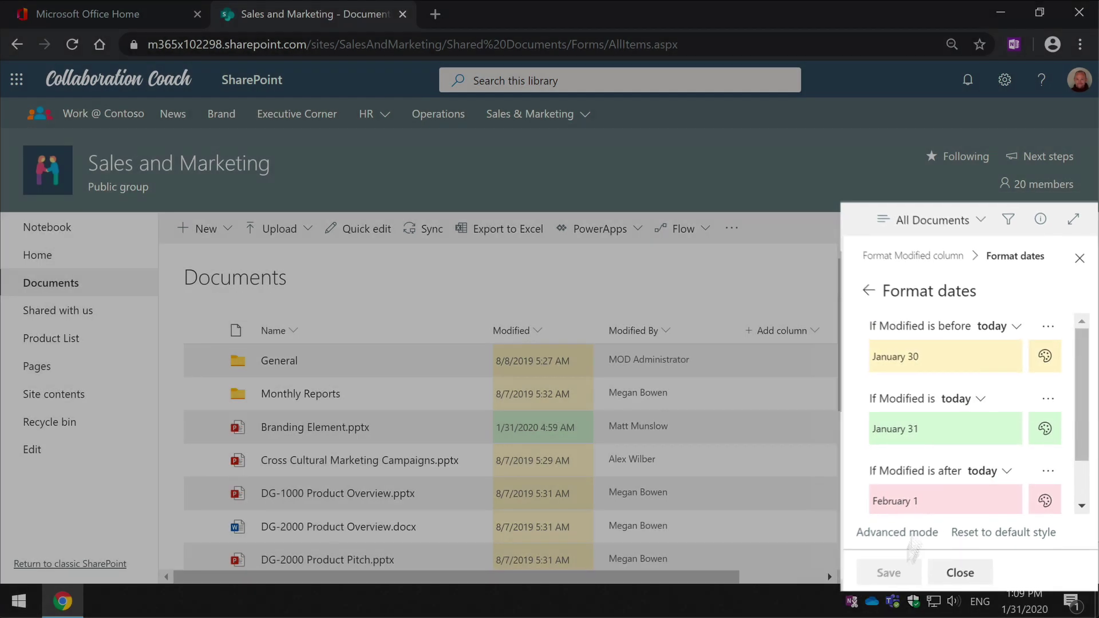
pyautogui.click(1076, 265)
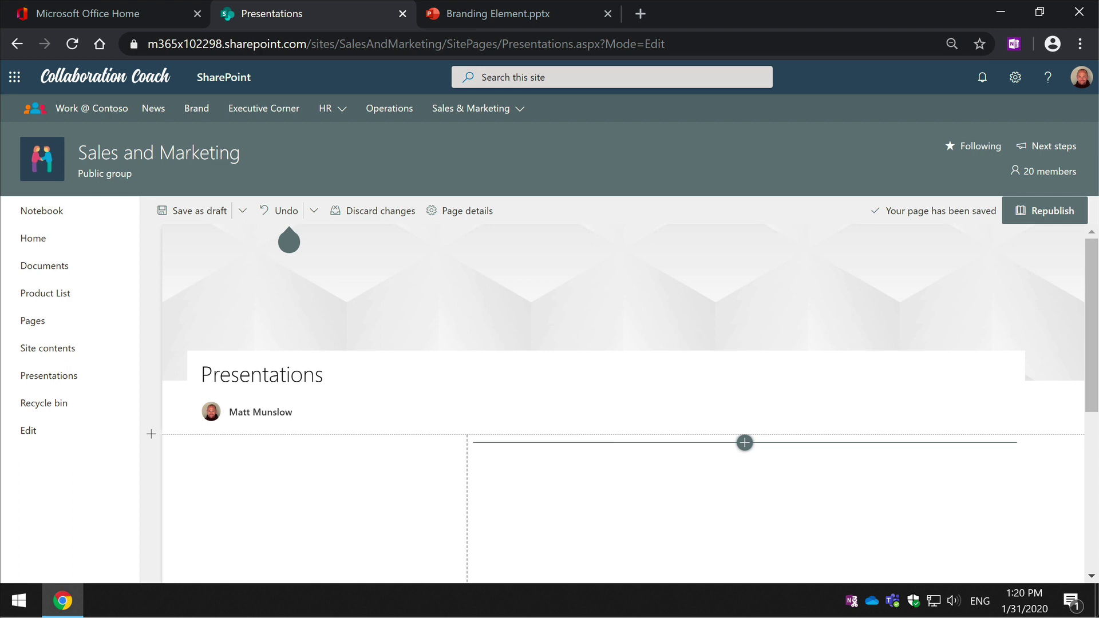
# Add a Document library web part in column one showing the Presentations library.
pyautogui.scroll(-2, 1092, 312)
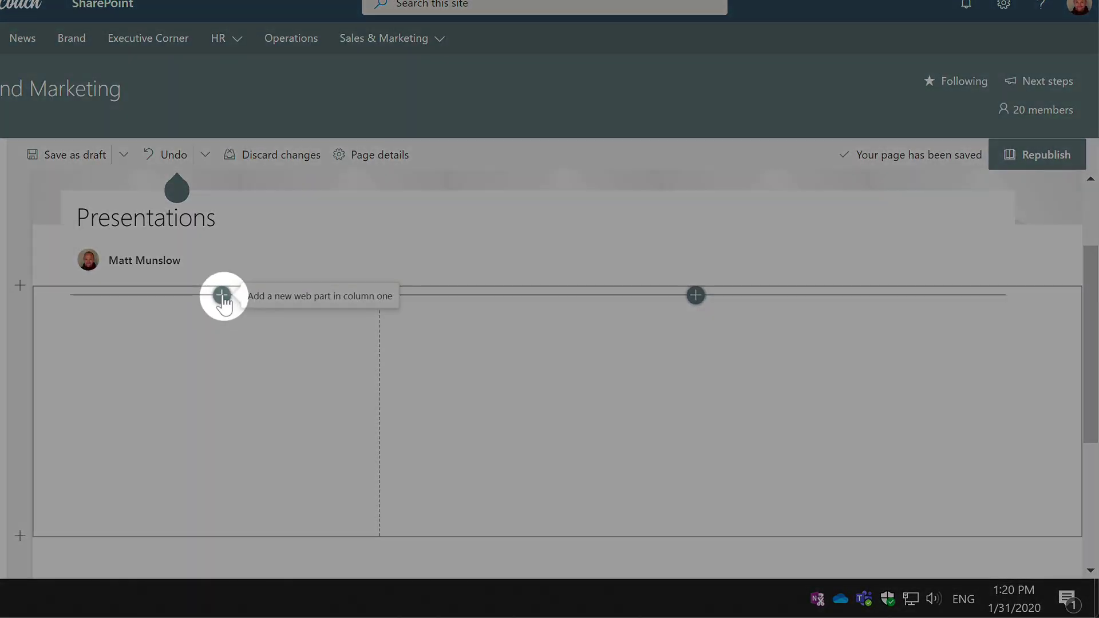
pyautogui.click(222, 295)
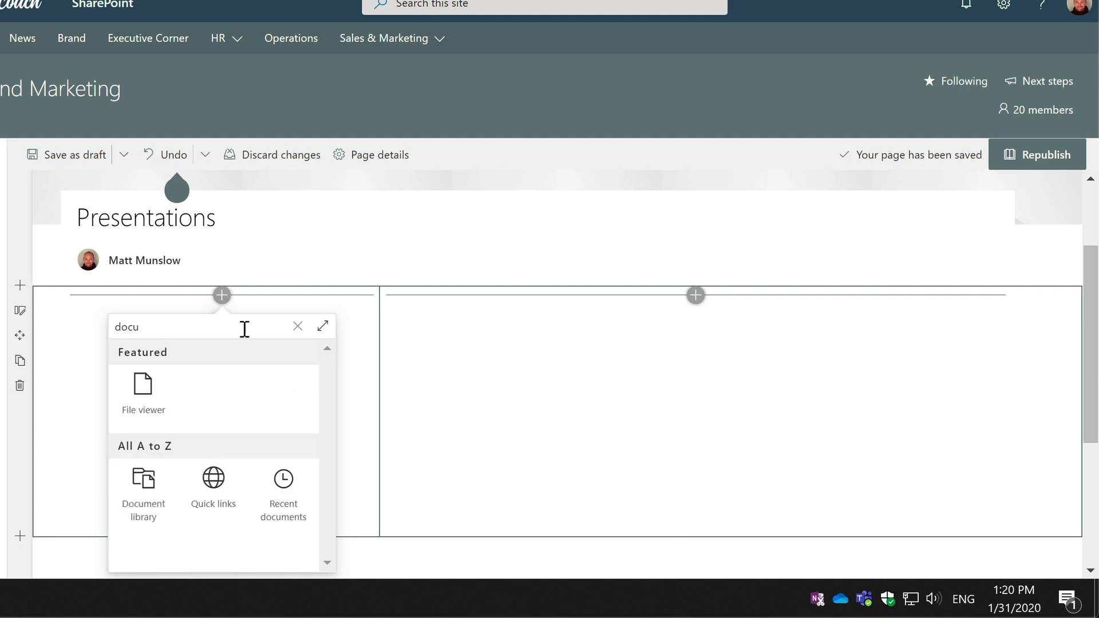
pyautogui.click(143, 486)
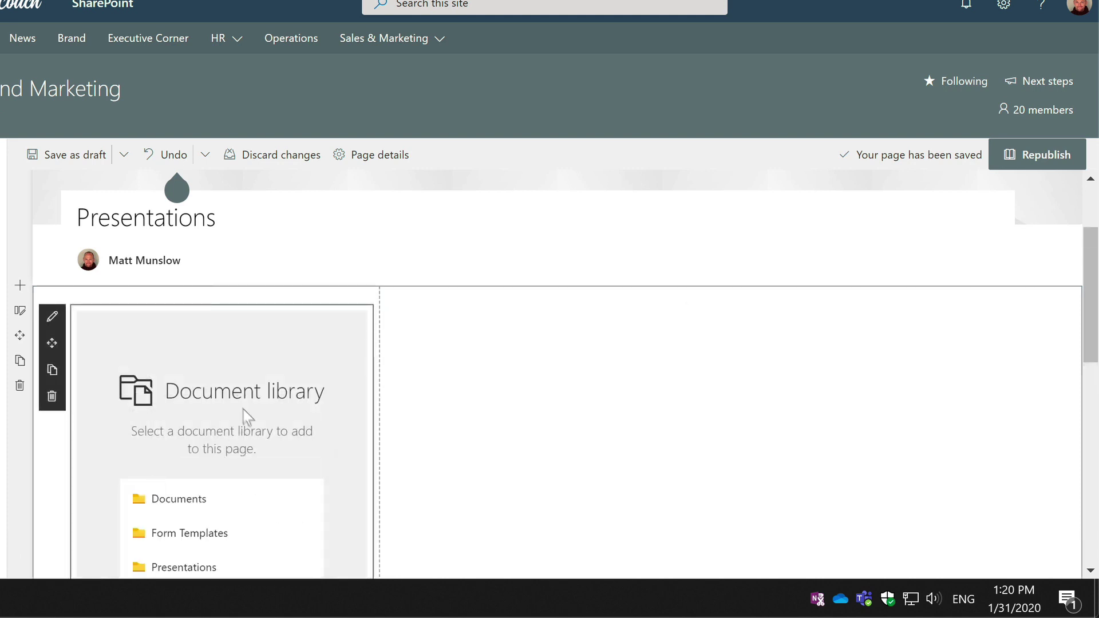
pyautogui.scroll(-3, 229, 361)
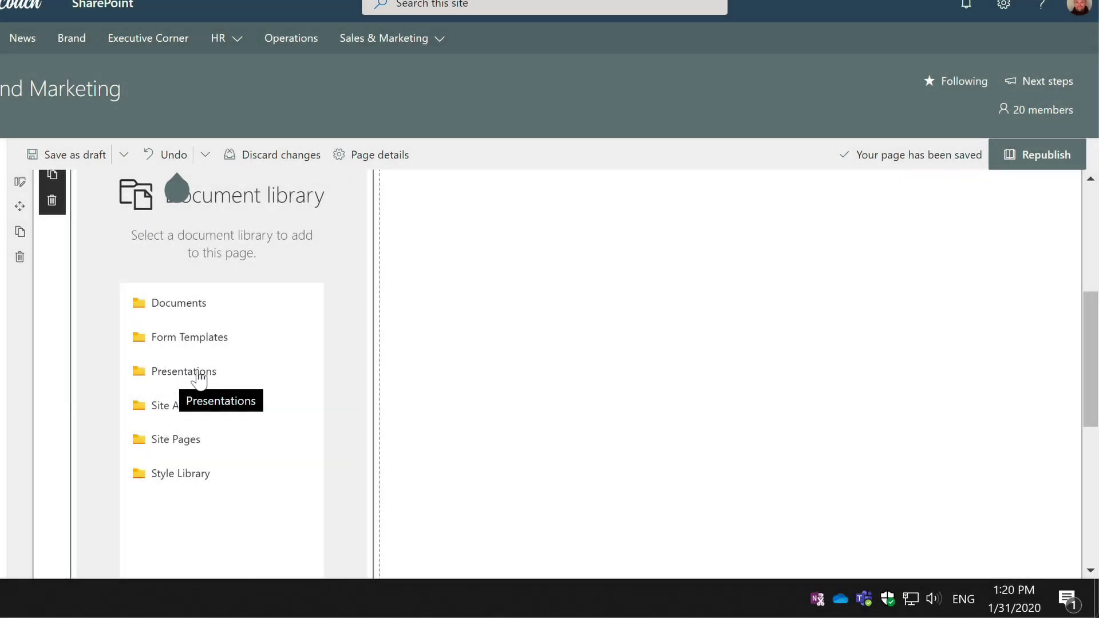
pyautogui.click(185, 372)
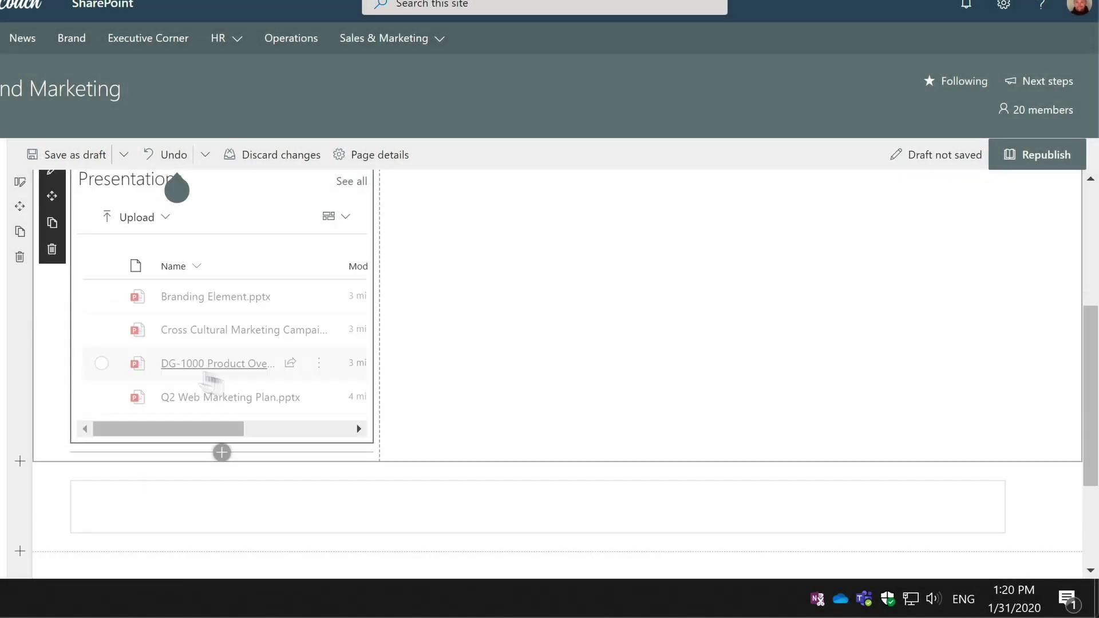
# Hide the Presentations web part's command bar and apply the setting.
pyautogui.scroll(3, 259, 282)
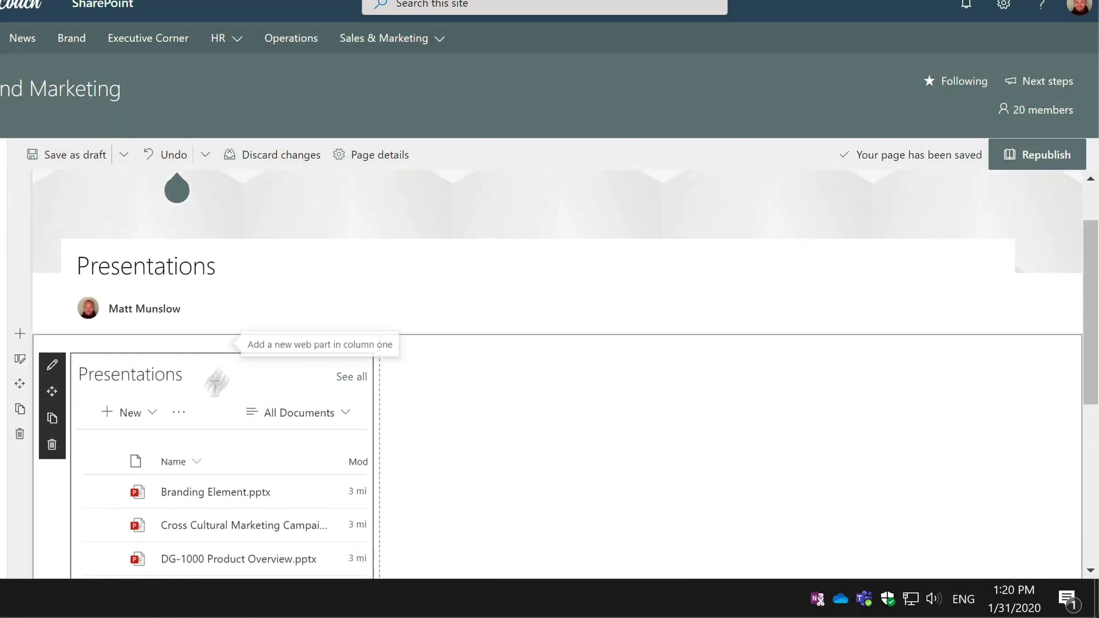
pyautogui.scroll(-3, 212, 498)
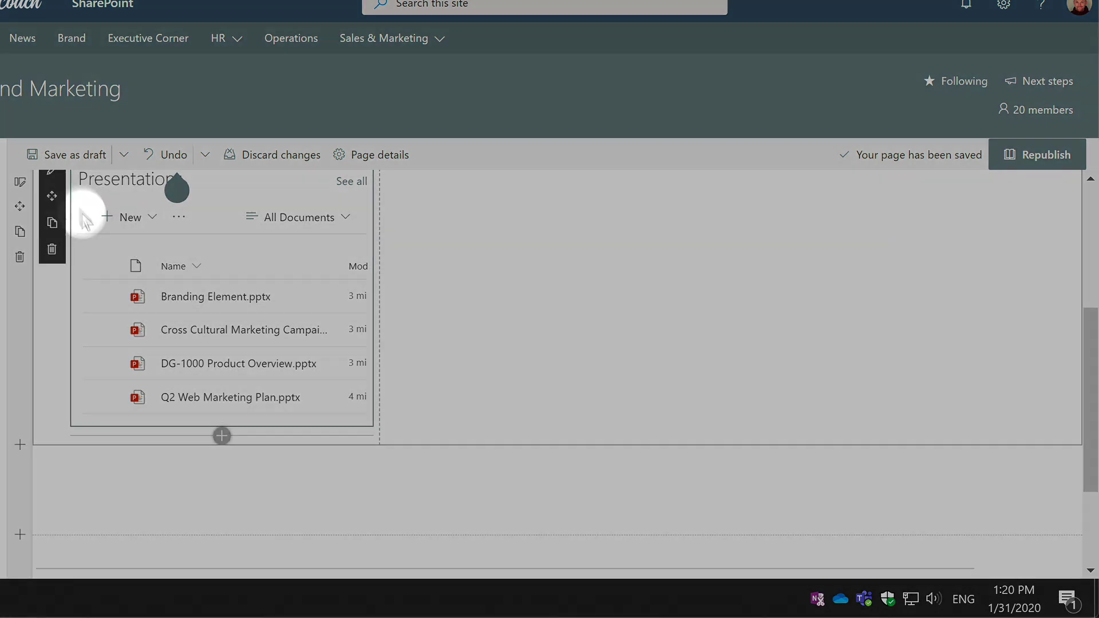
pyautogui.click(50, 171)
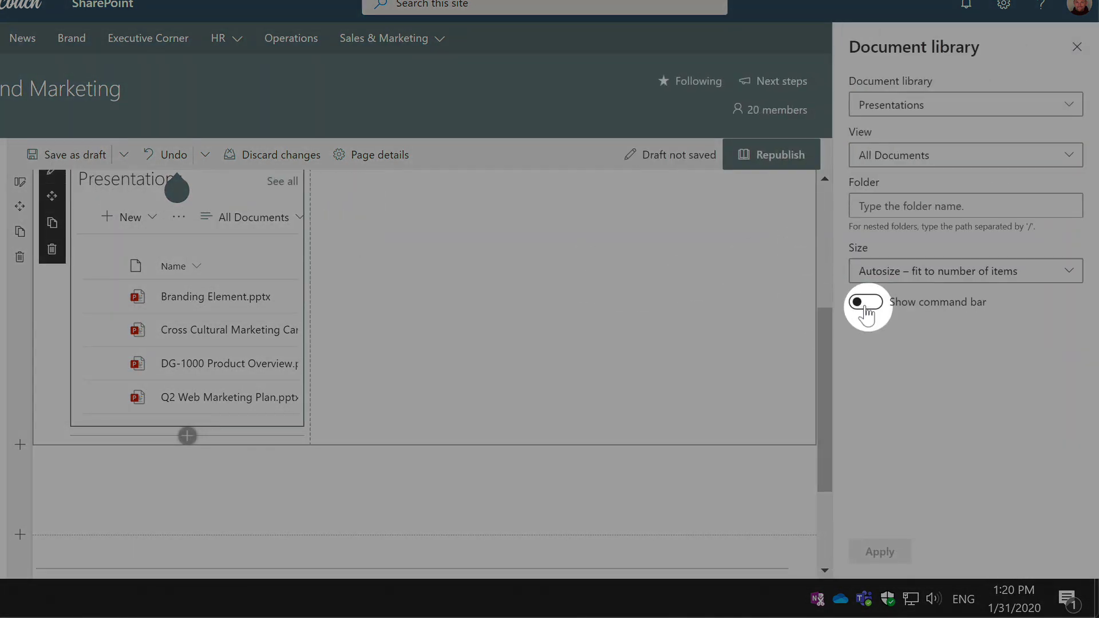
pyautogui.click(866, 304)
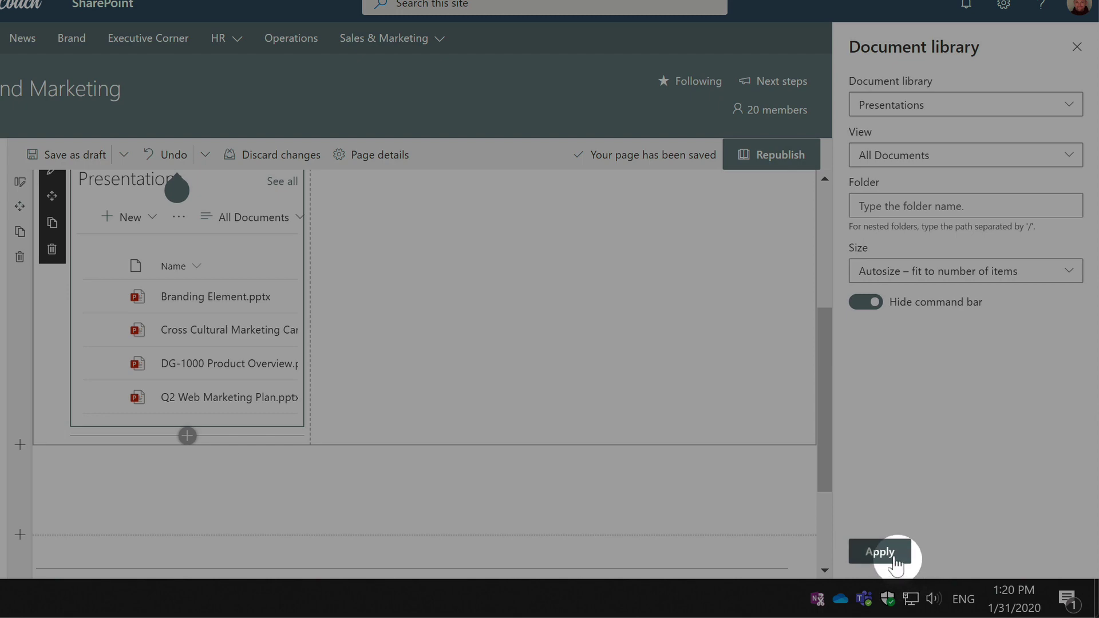
pyautogui.click(894, 560)
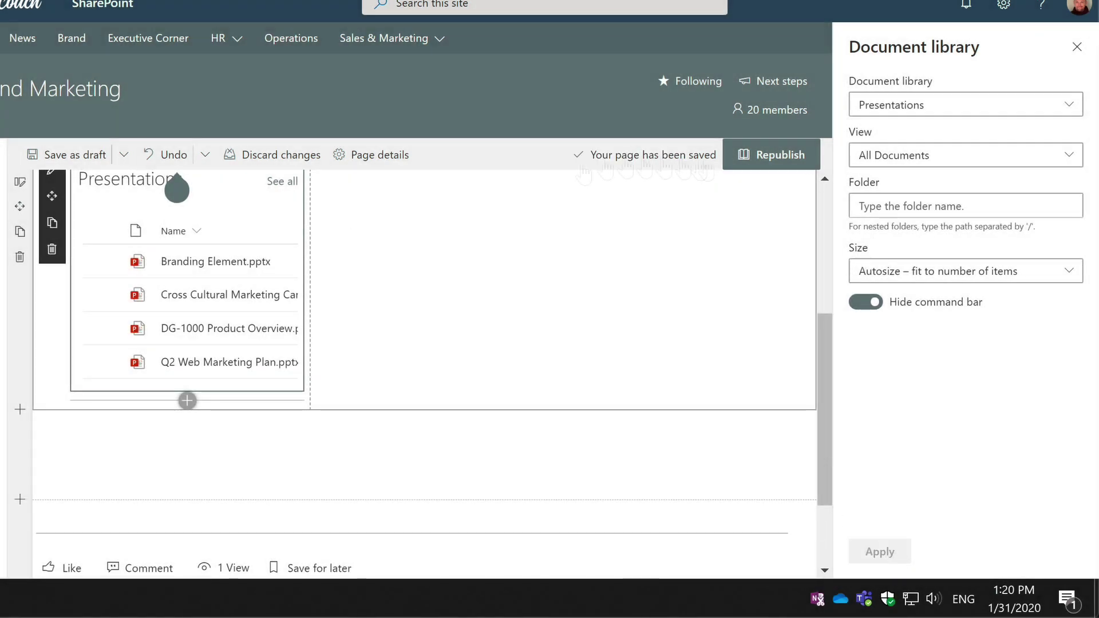
# Add an empty File viewer web part in the page's second column.
pyautogui.click(1076, 48)
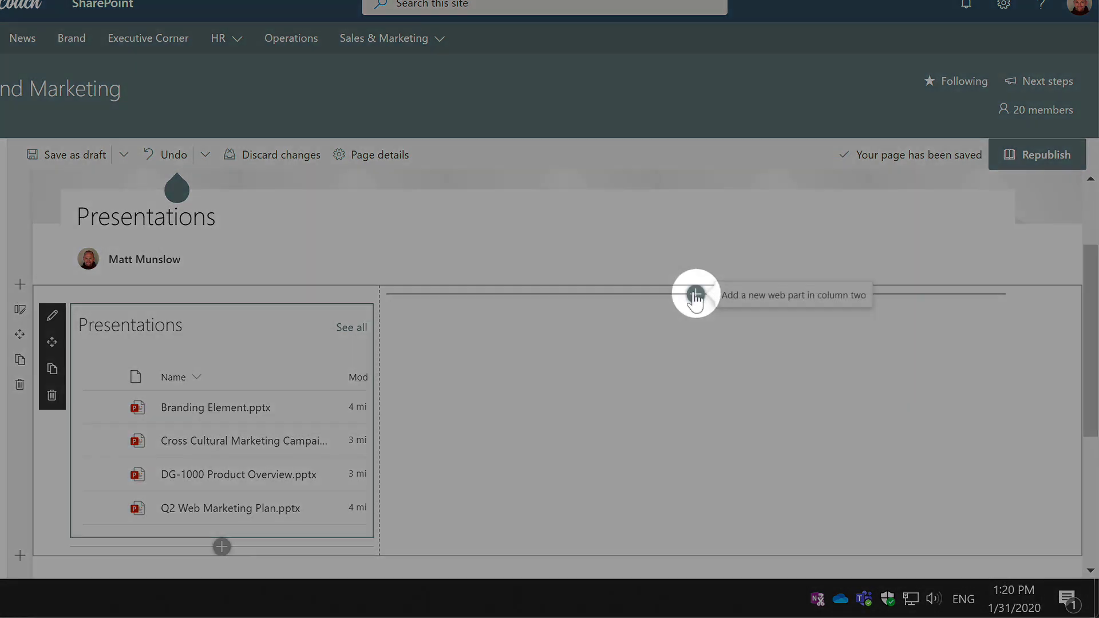
pyautogui.click(696, 294)
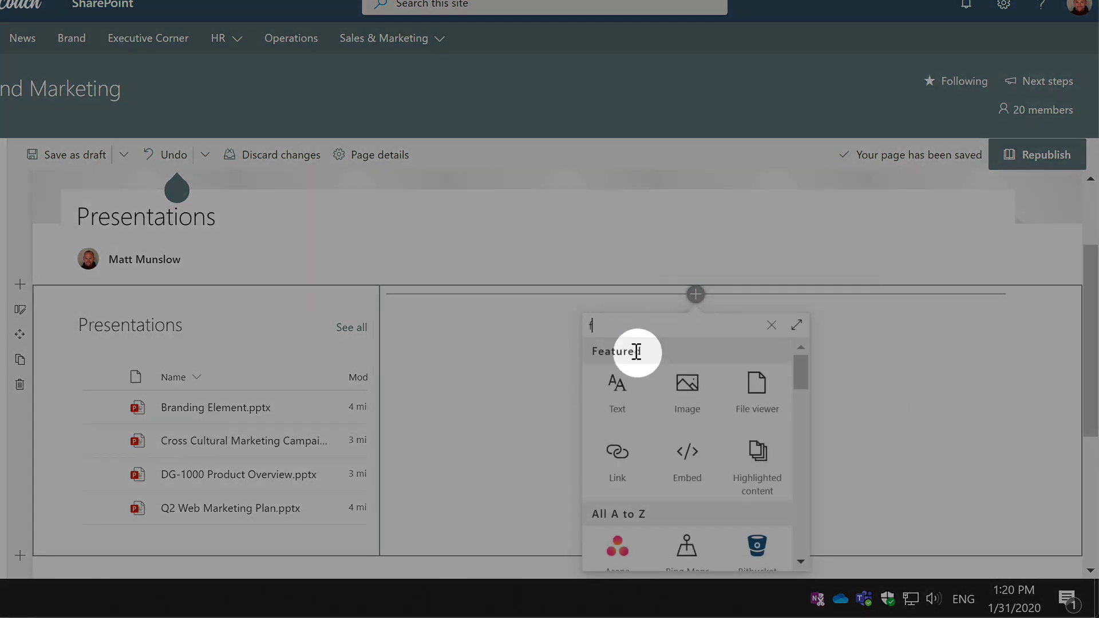
pyautogui.click(618, 394)
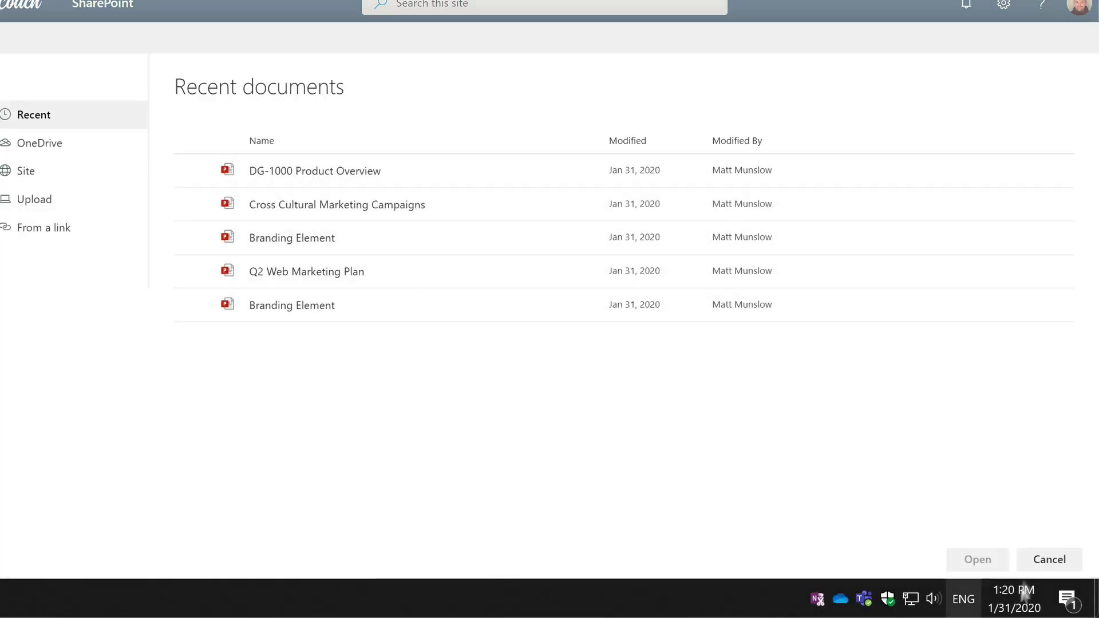
pyautogui.click(1058, 562)
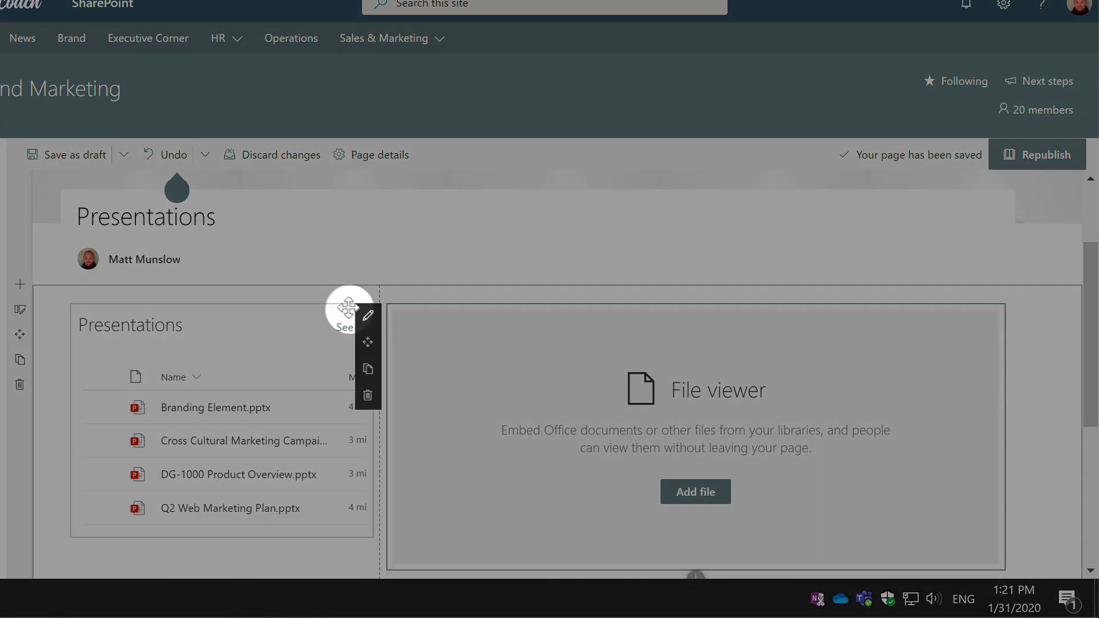
# Connect the File viewer to the Presentations library as its source.
pyautogui.click(368, 317)
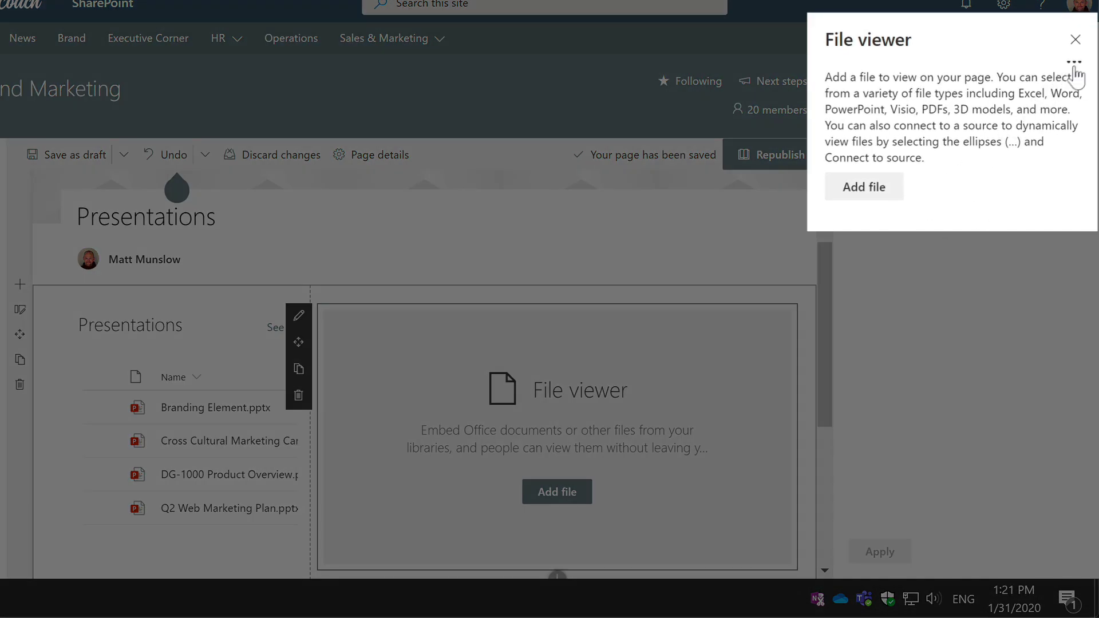
pyautogui.click(1075, 63)
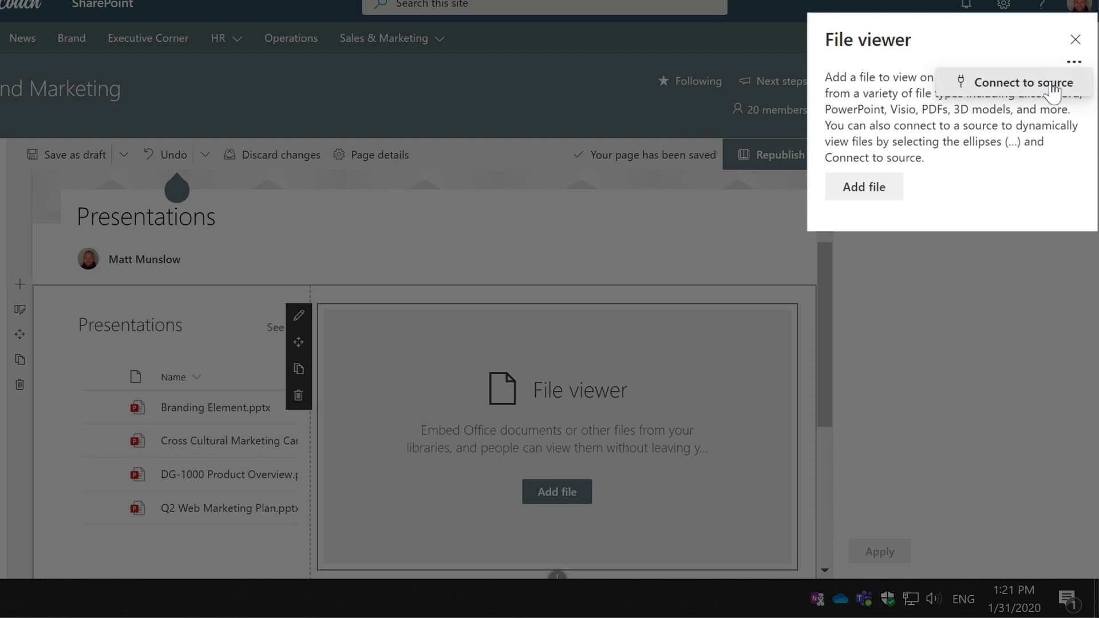
pyautogui.click(1052, 85)
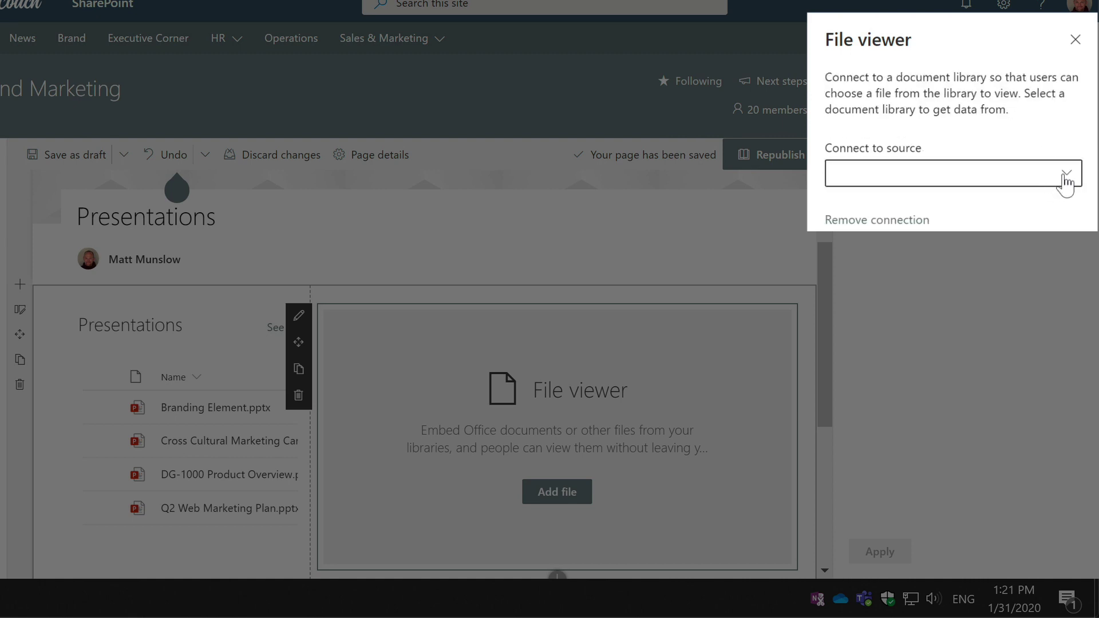
pyautogui.click(1065, 181)
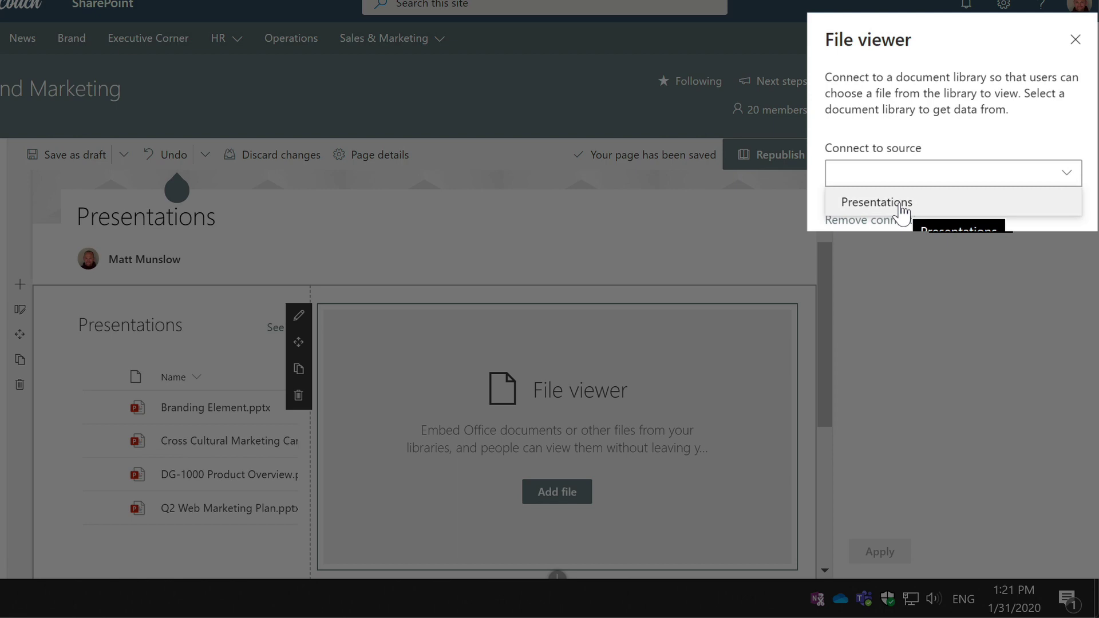
pyautogui.click(895, 204)
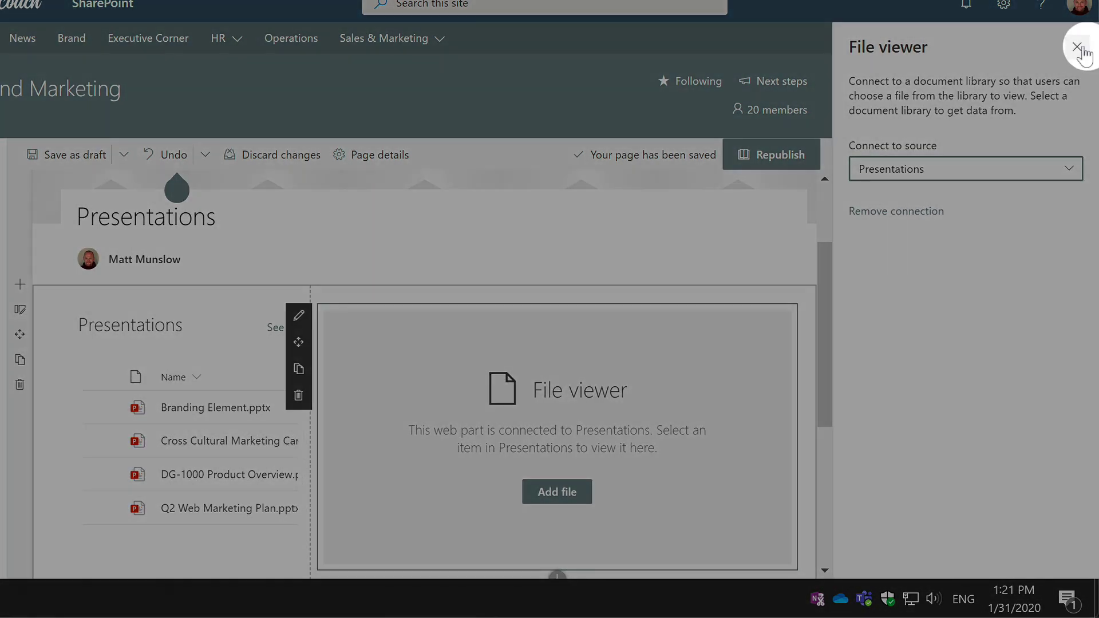
pyautogui.click(1079, 48)
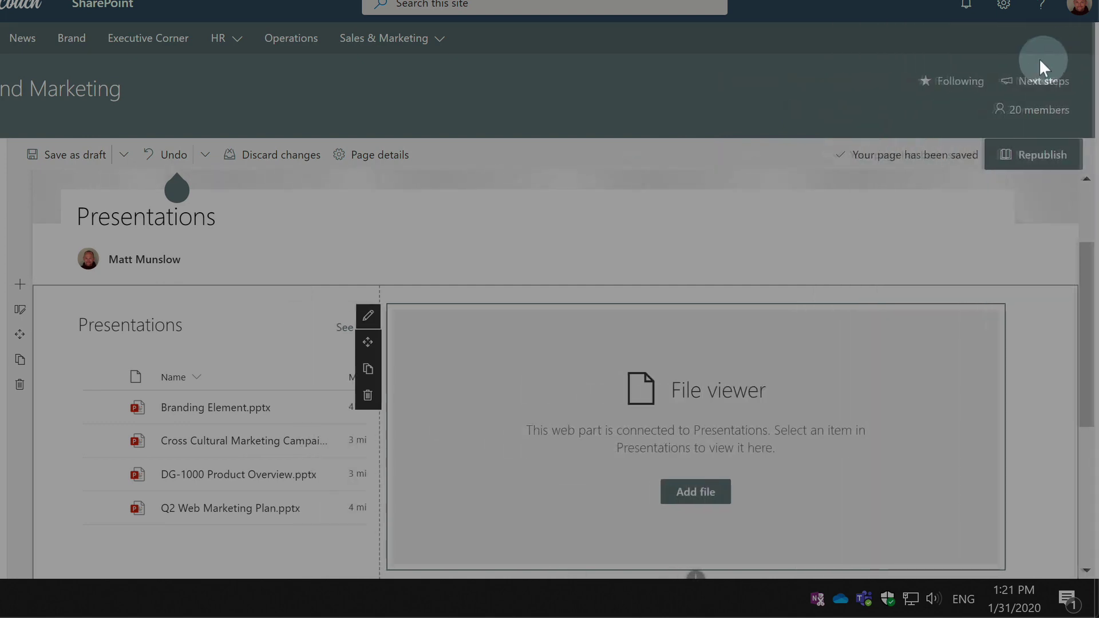
# Republish the page and preview Branding Element, Cross Cultural Marketing Campaigns and DG-1000 Product Overview.
pyautogui.click(1024, 162)
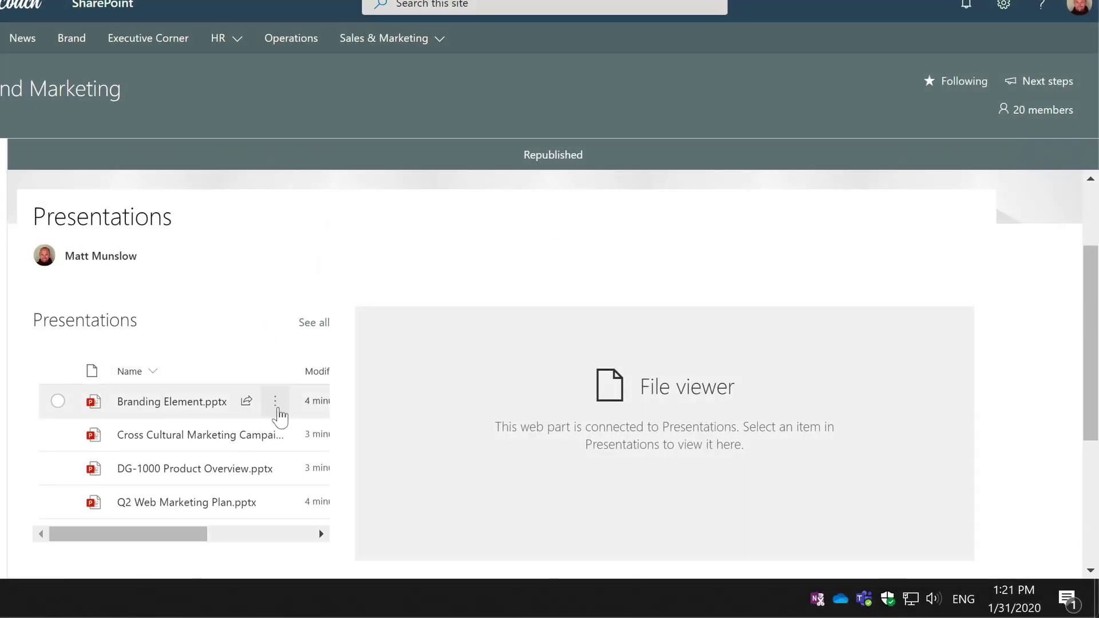
pyautogui.click(298, 408)
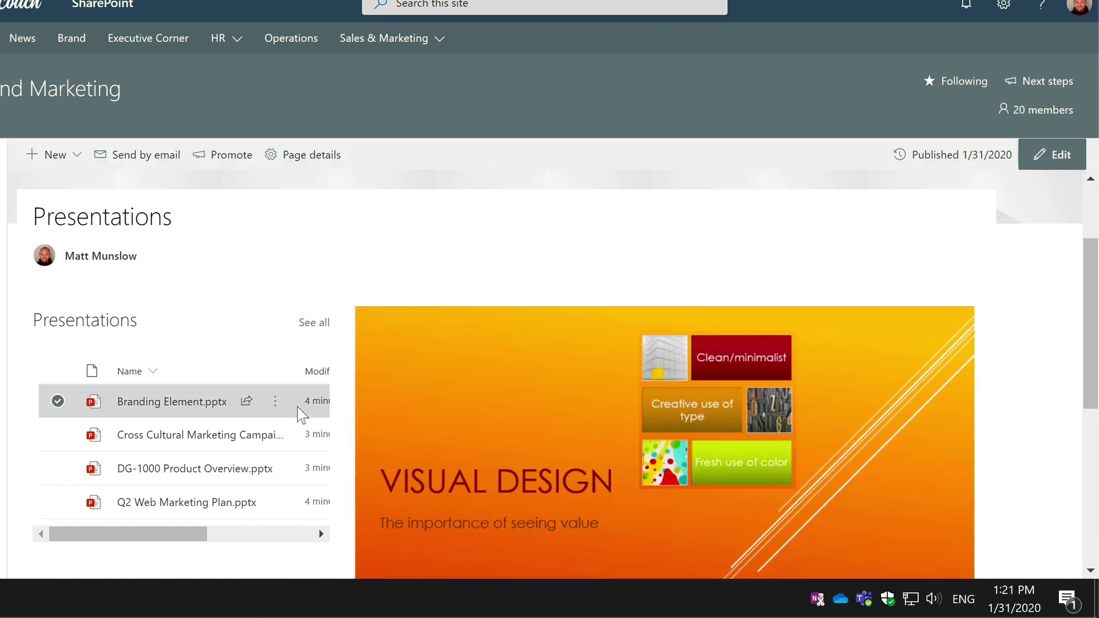
pyautogui.click(303, 444)
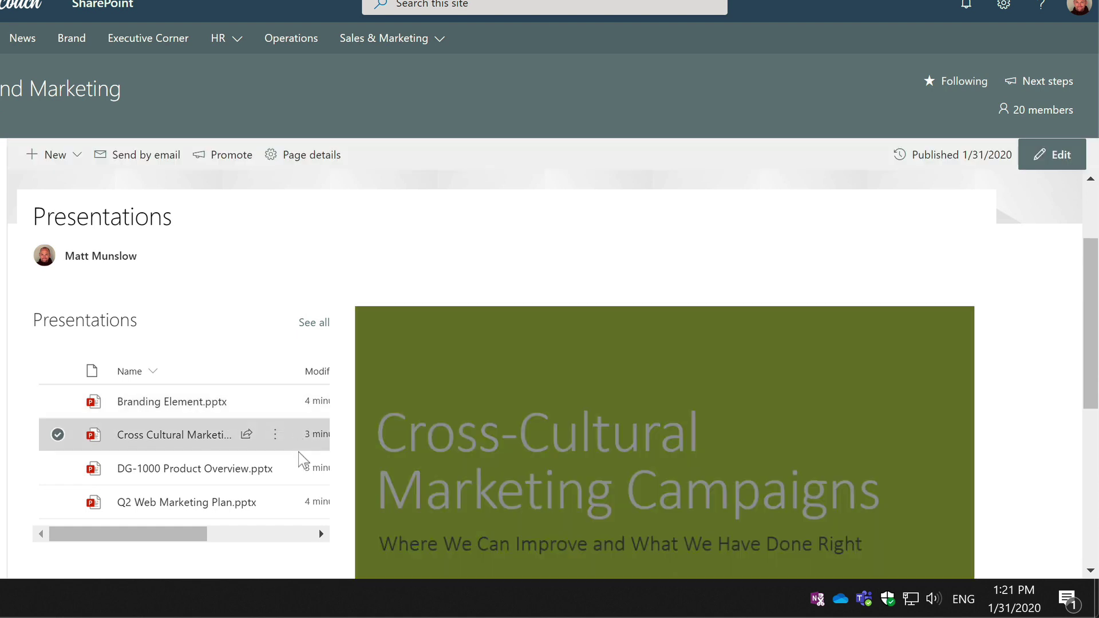
pyautogui.click(299, 474)
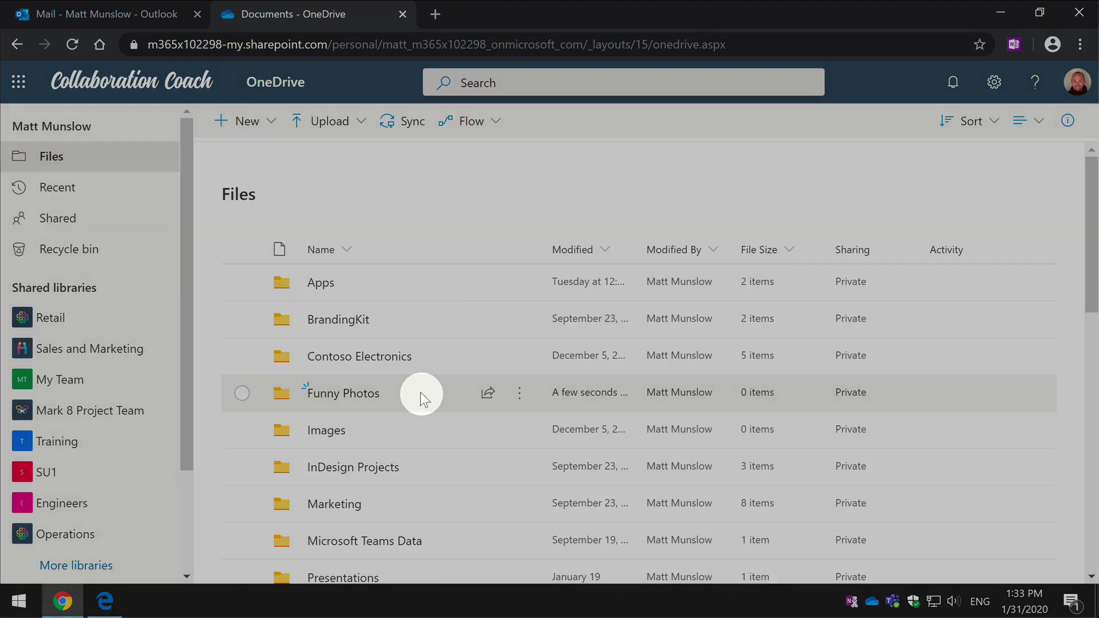
# Set up a 'Funny Photos' file request on the Funny Photos folder and copy its upload link.
pyautogui.click(420, 392)
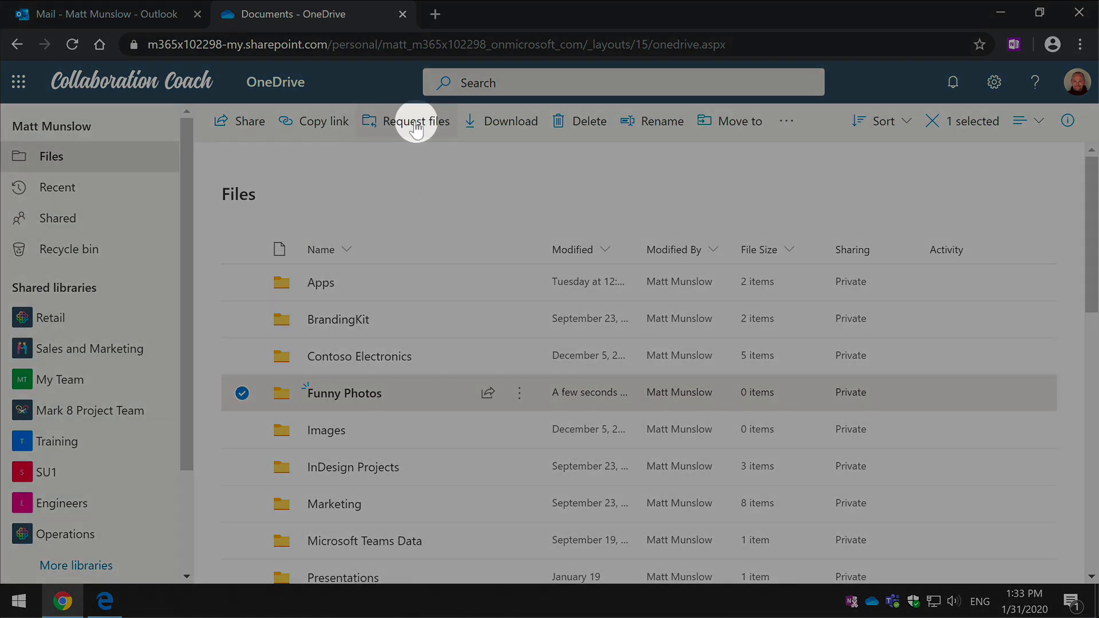
pyautogui.click(415, 122)
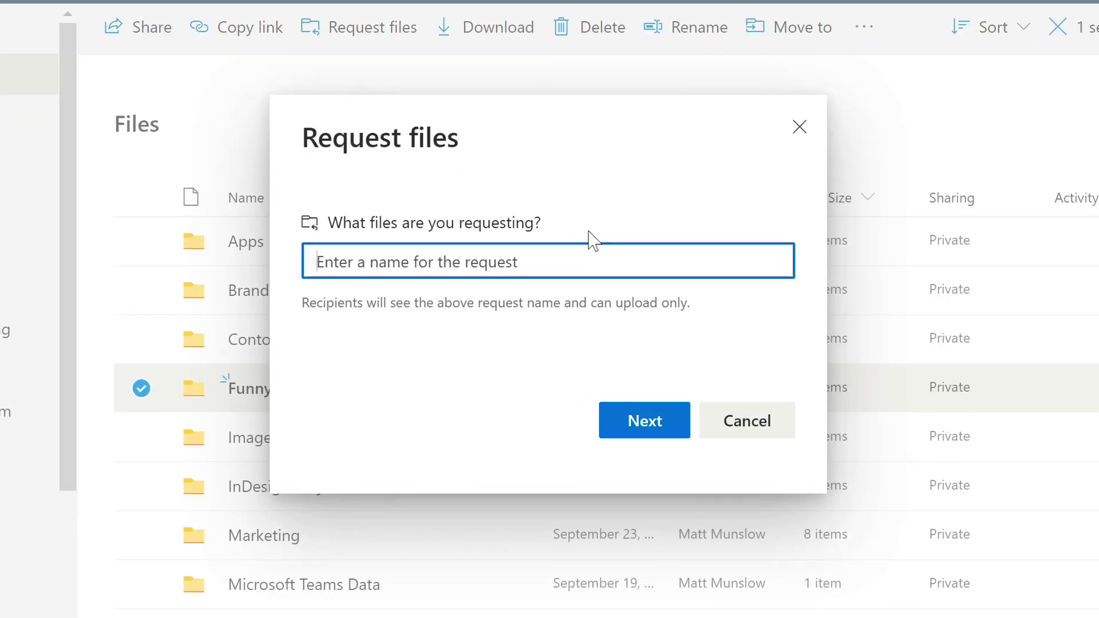
pyautogui.write('F')
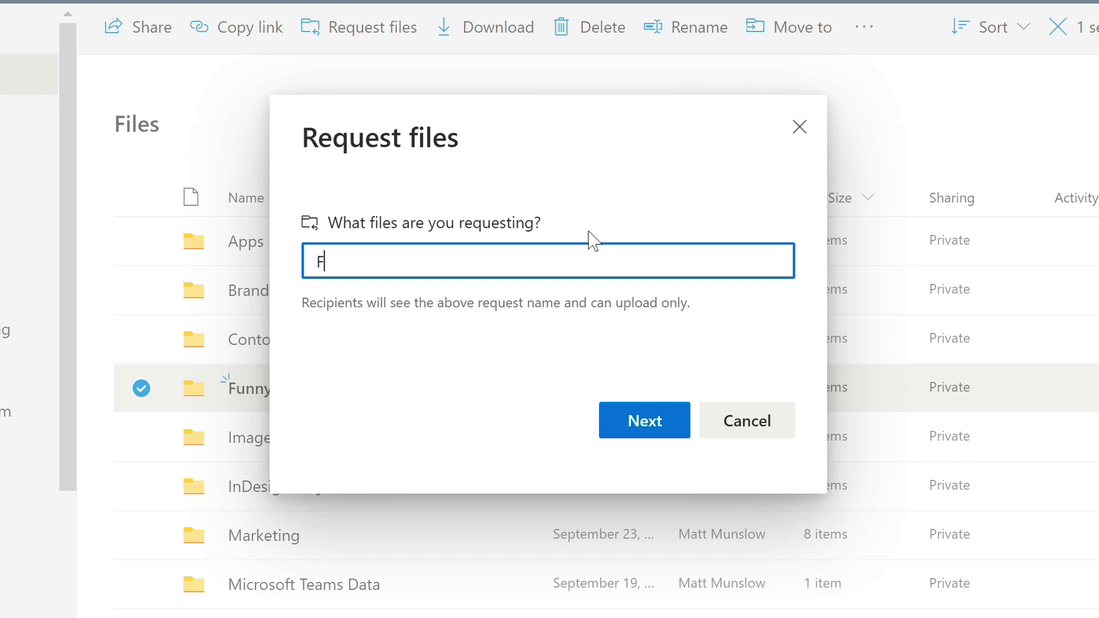
pyautogui.write('unny Photo')
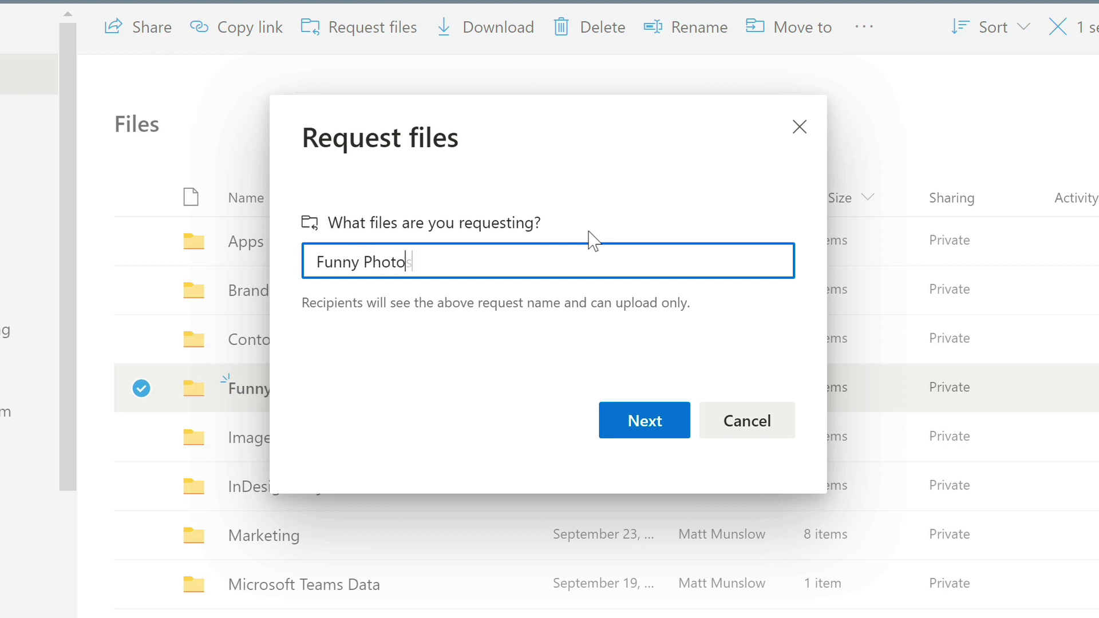
pyautogui.write('s')
pyautogui.click(632, 427)
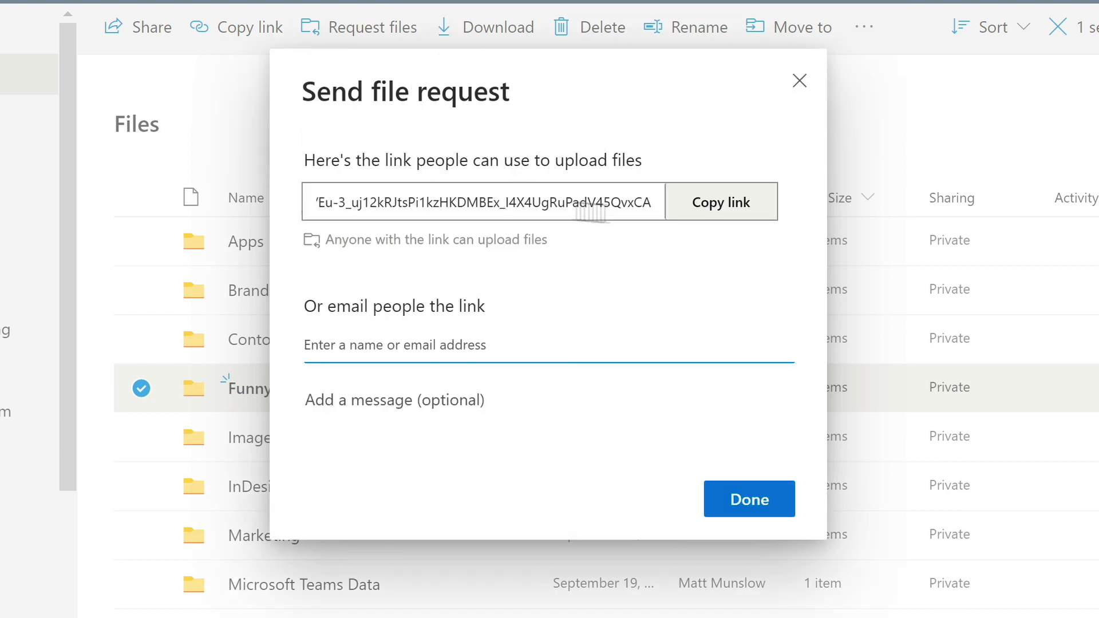
pyautogui.click(712, 207)
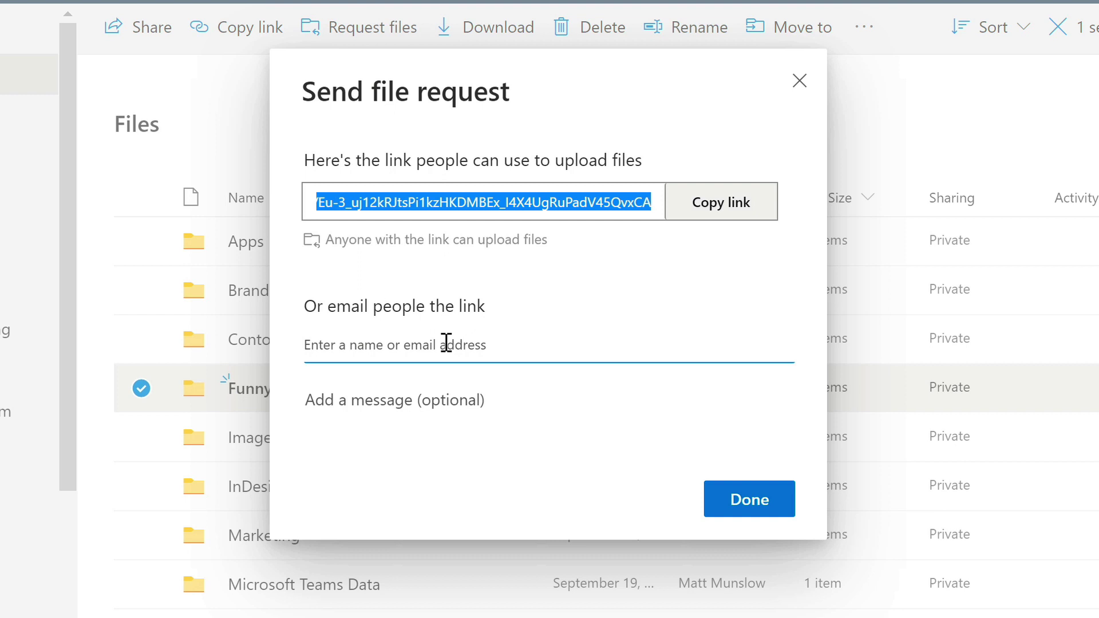
pyautogui.click(747, 495)
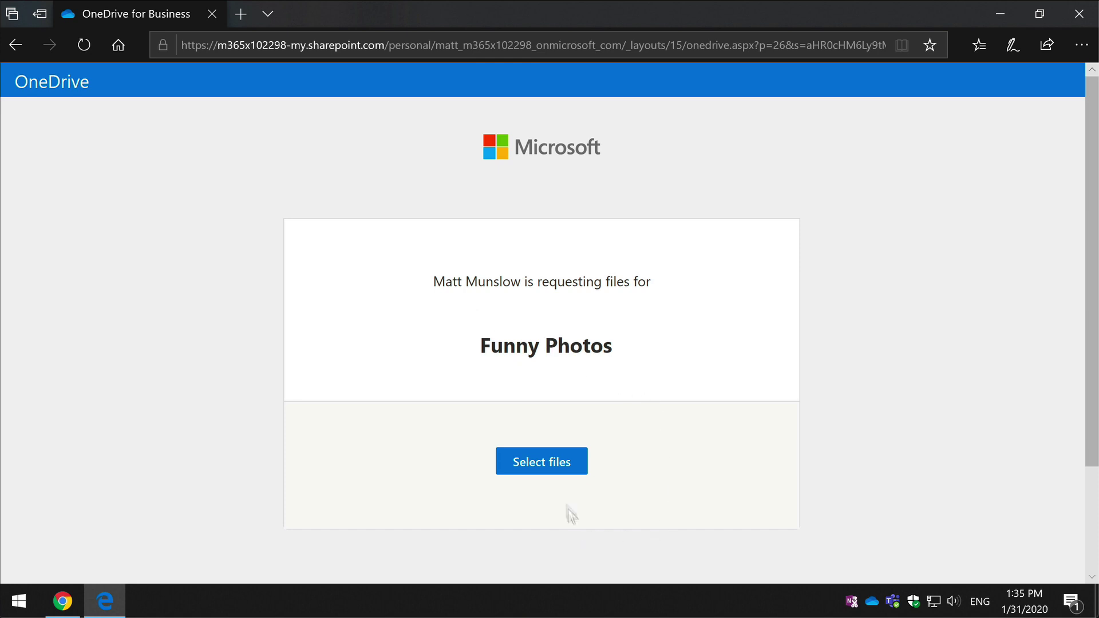
# Upload 1422.jpg through the request page, filling in the uploader's first and last name.
pyautogui.click(558, 460)
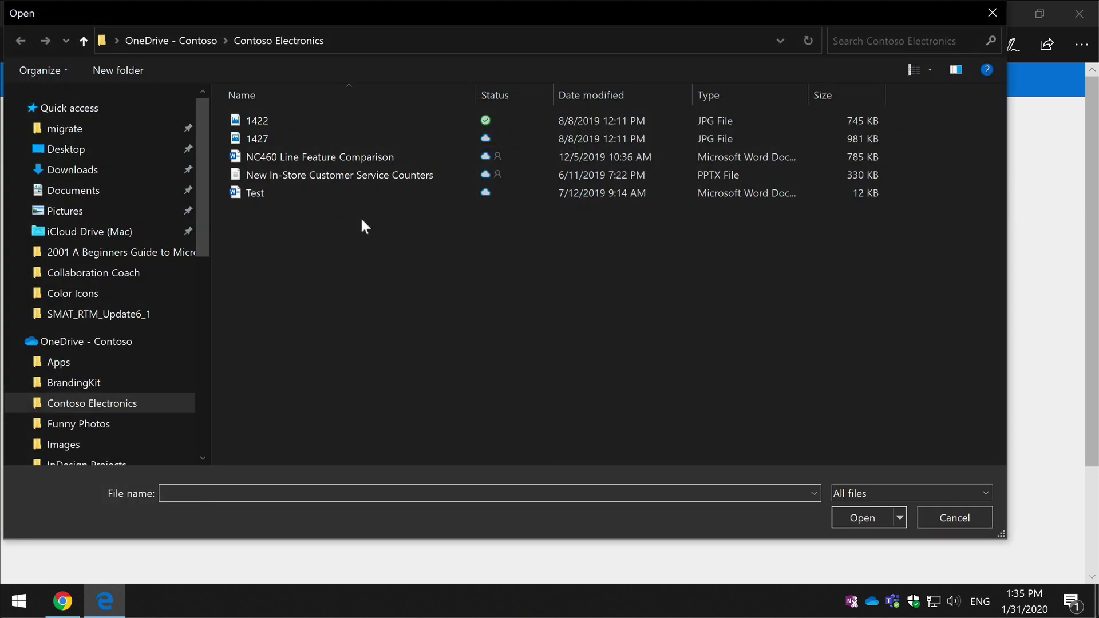
pyautogui.click(267, 119)
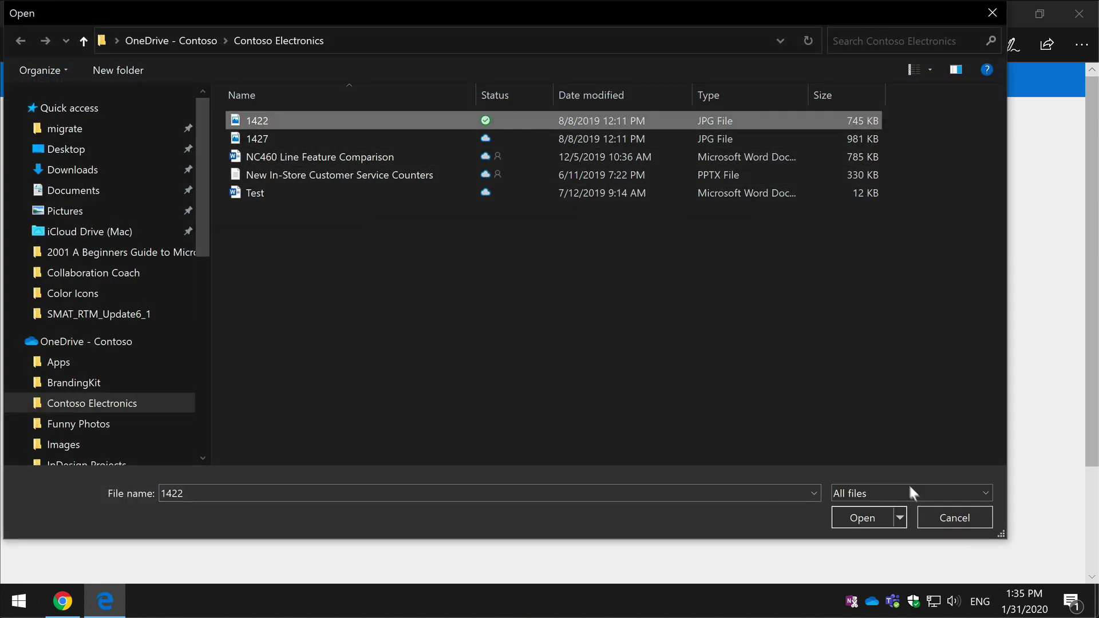
pyautogui.click(858, 519)
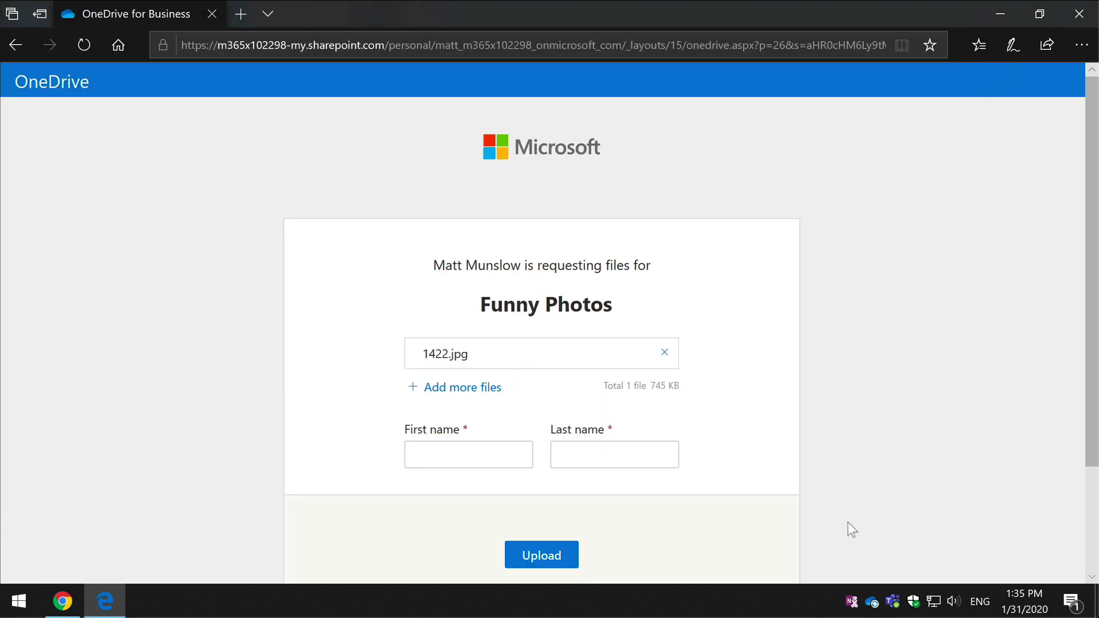
pyautogui.click(451, 458)
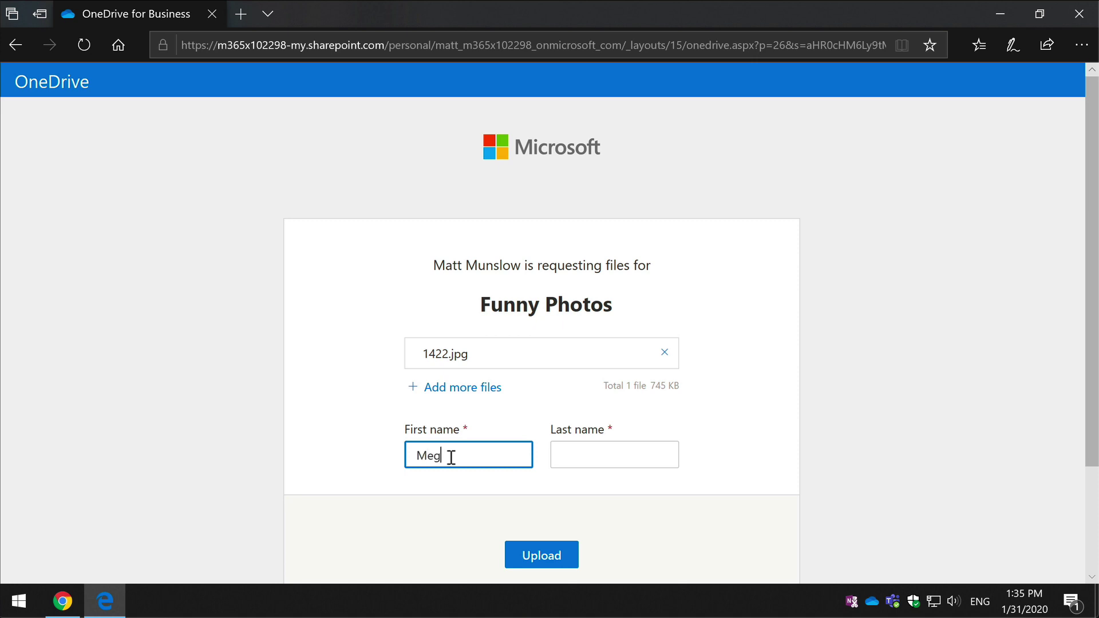
pyautogui.press('Tab')
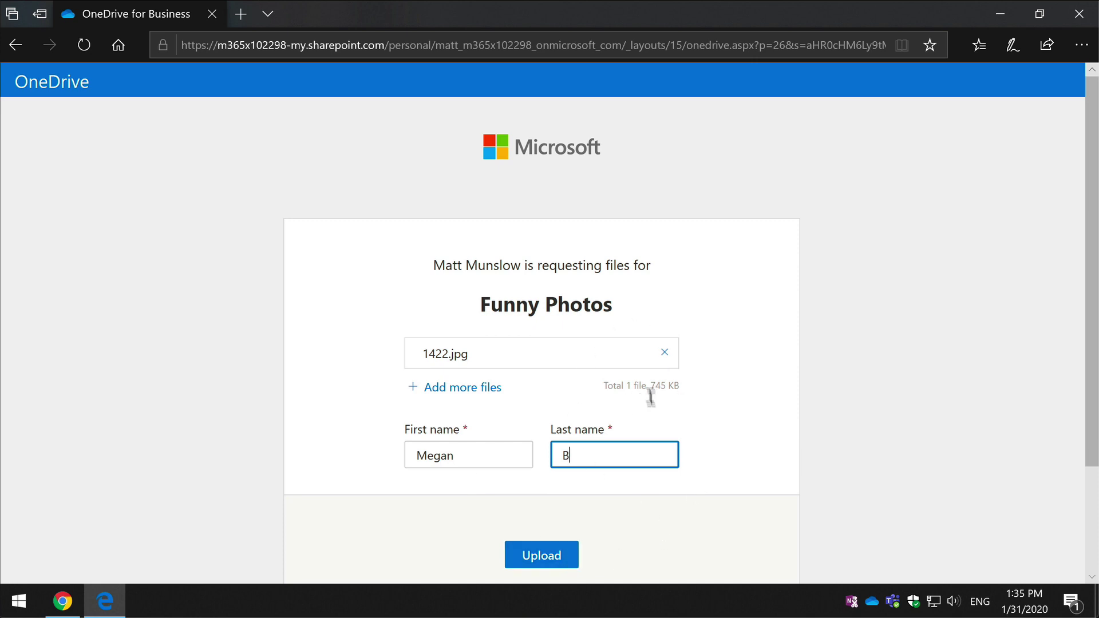
pyautogui.click(556, 553)
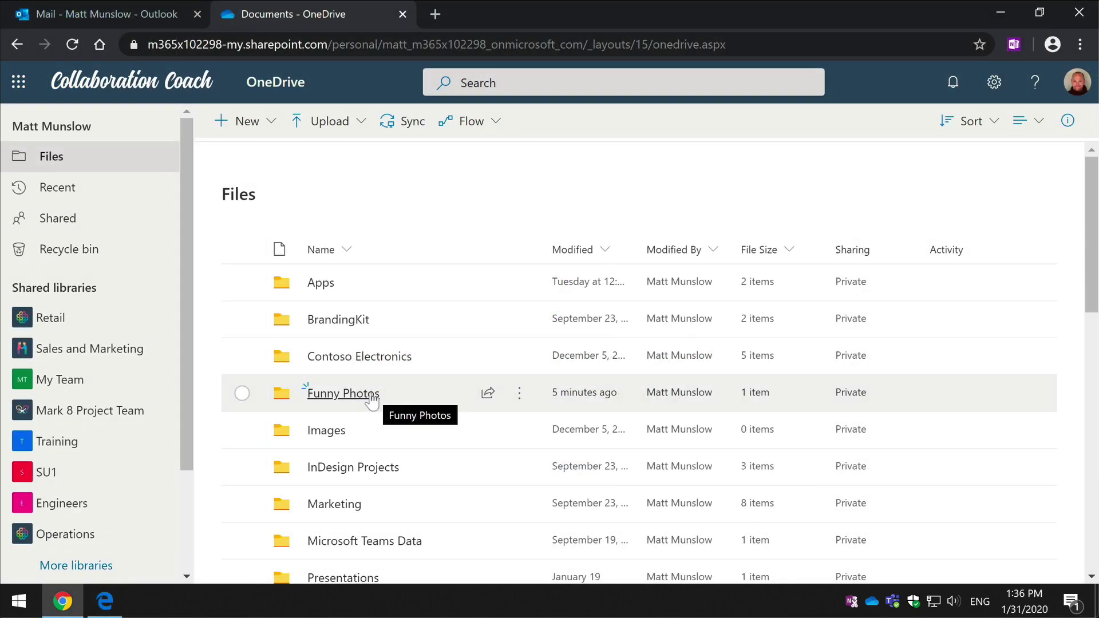
# Open the Funny Photos folder and view the info card of the uploaded 1422 photo.
pyautogui.click(343, 393)
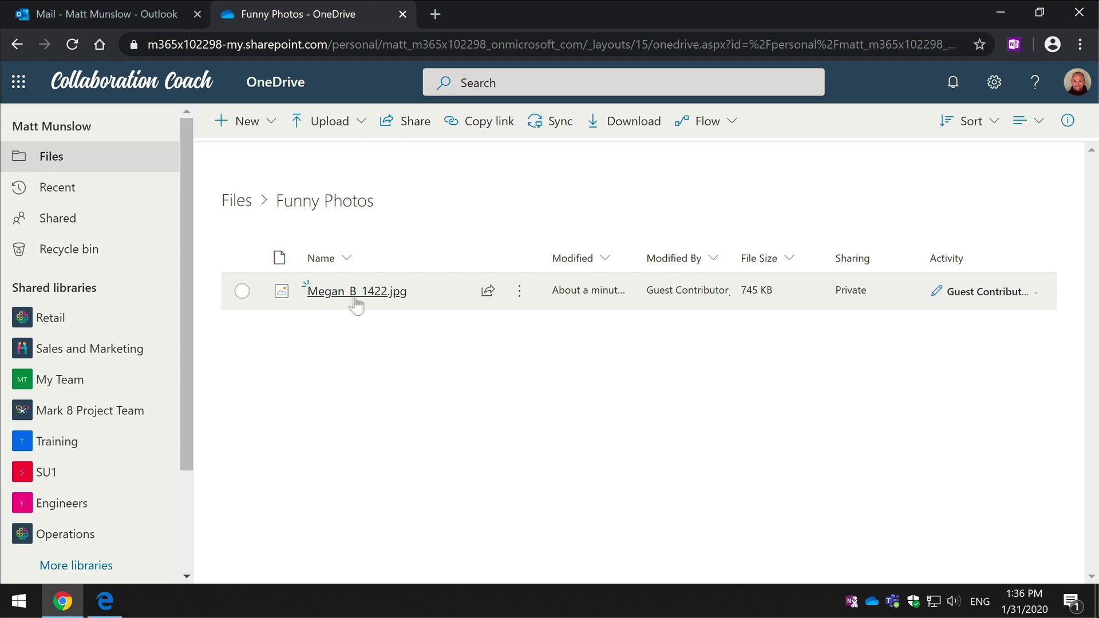
pyautogui.moveTo(357, 303)
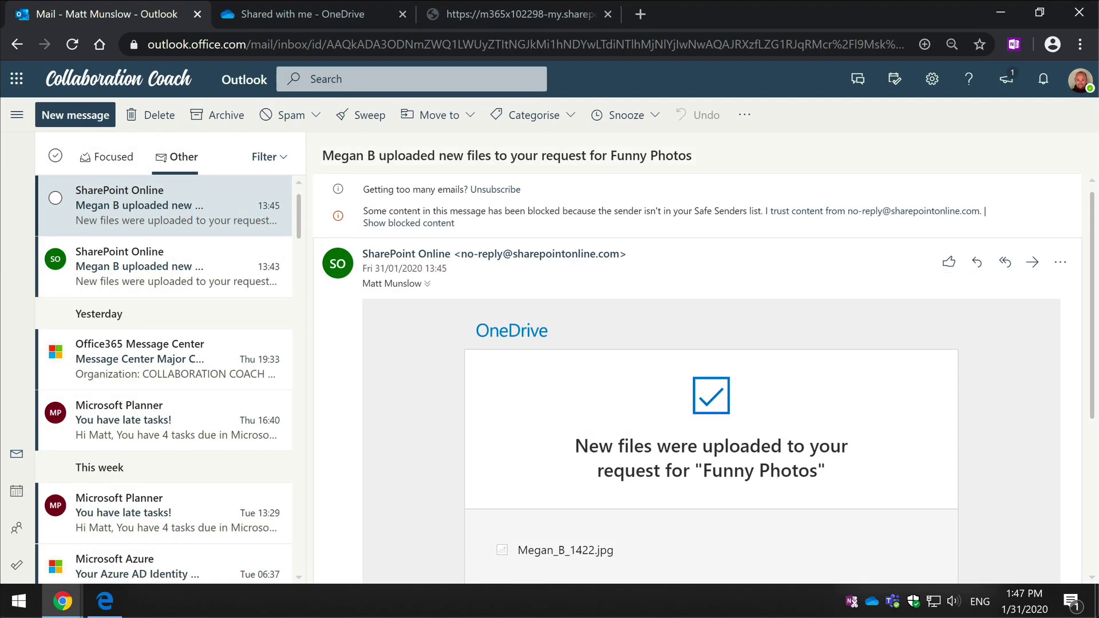
pyautogui.scroll(-3, 1093, 243)
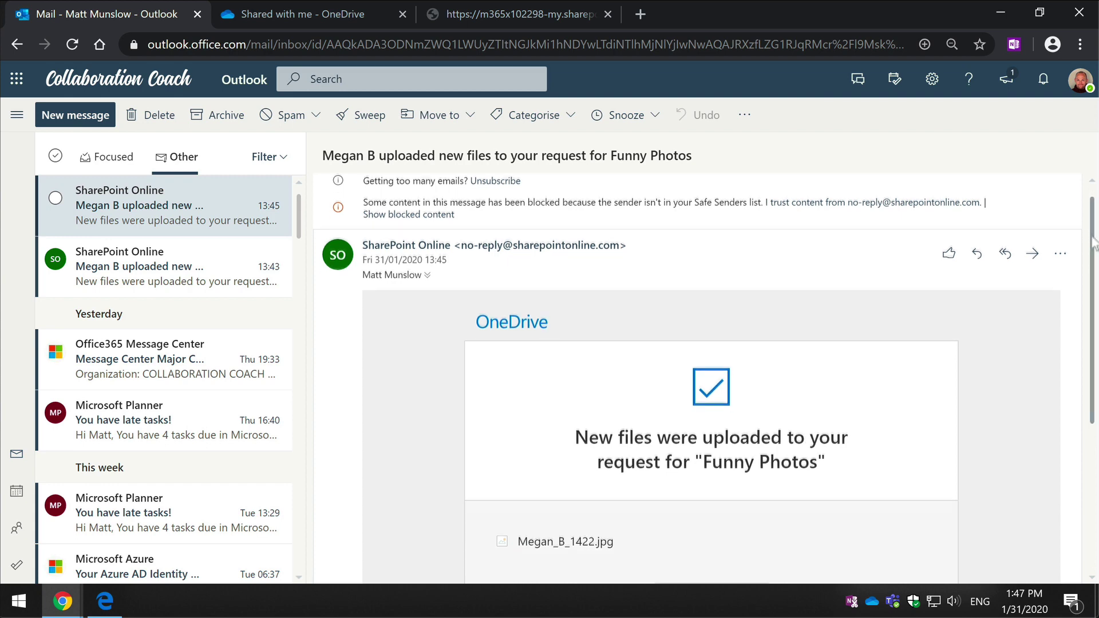
pyautogui.moveTo(1093, 244); pyautogui.dragTo(1095, 322)
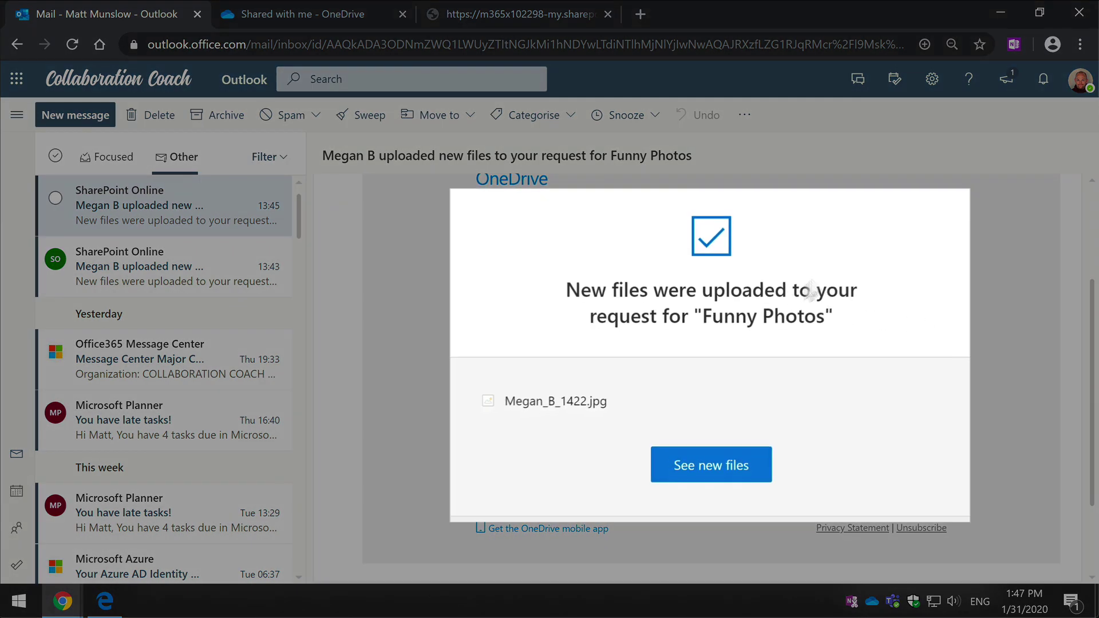